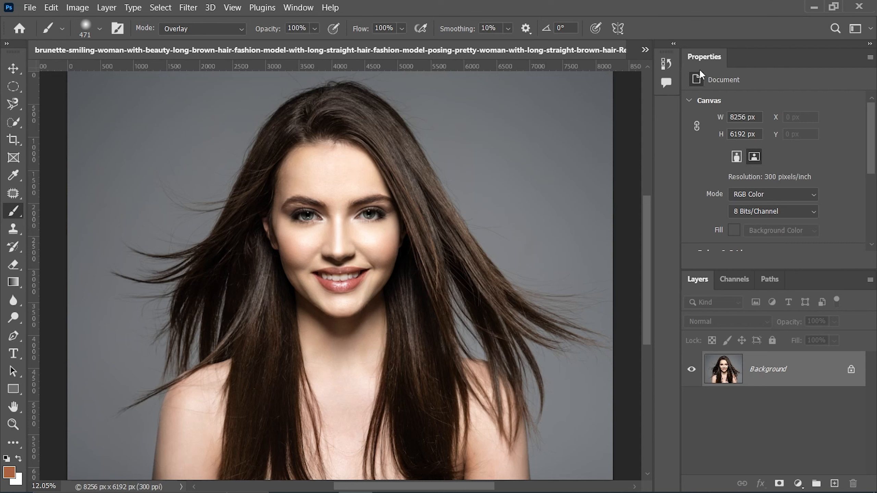
Activate the Object Selection tool and open the Select and Mask workspace for the portrait
click(13, 122)
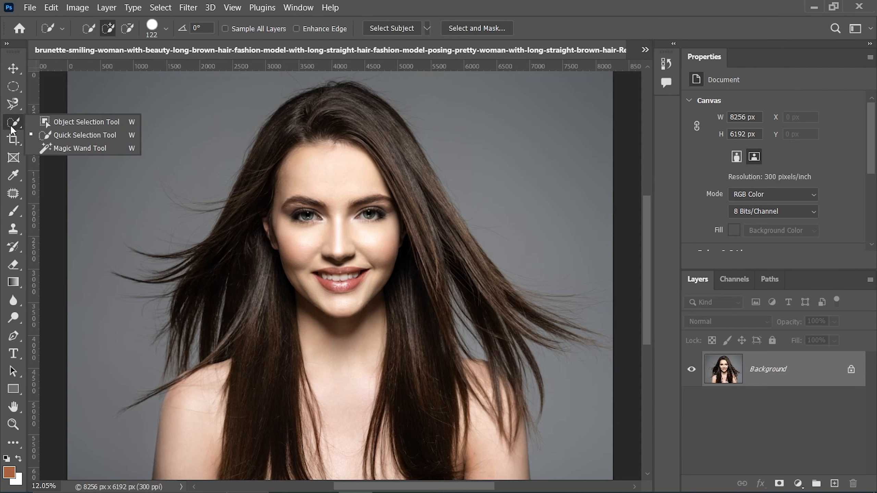
click(73, 124)
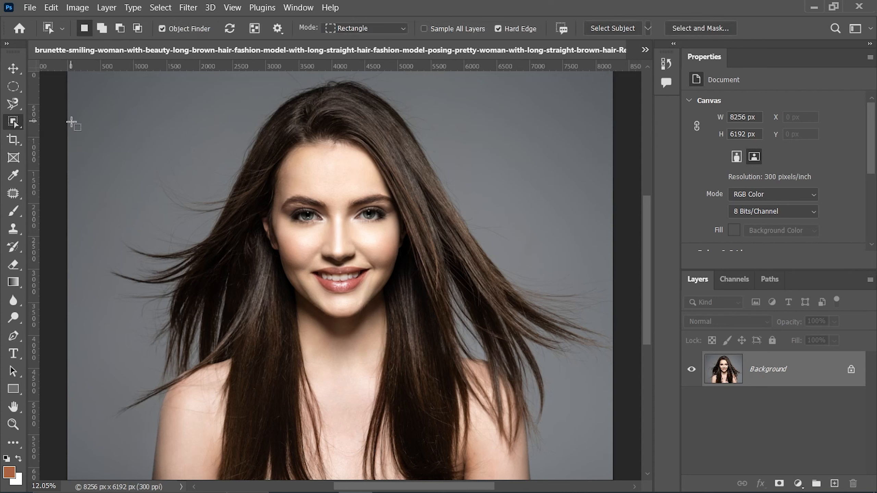
click(682, 29)
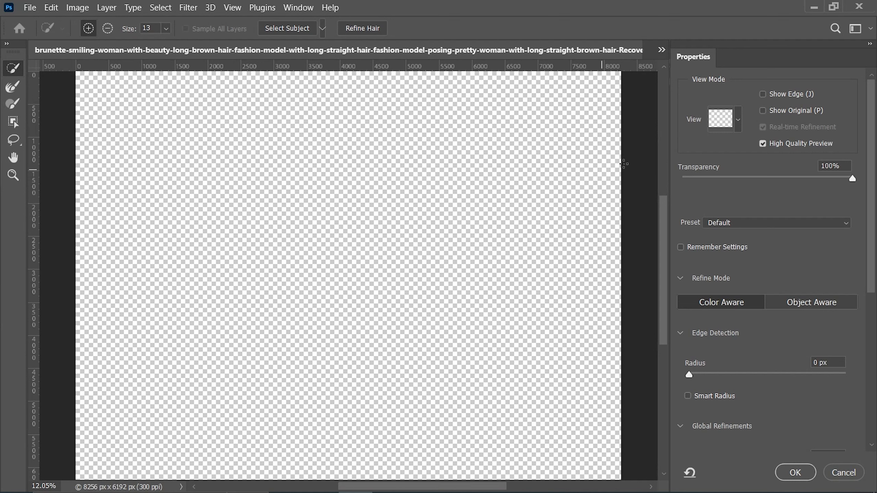
Compare the Onion Skin preview at 0%, 58% and 100% transparency
click(737, 120)
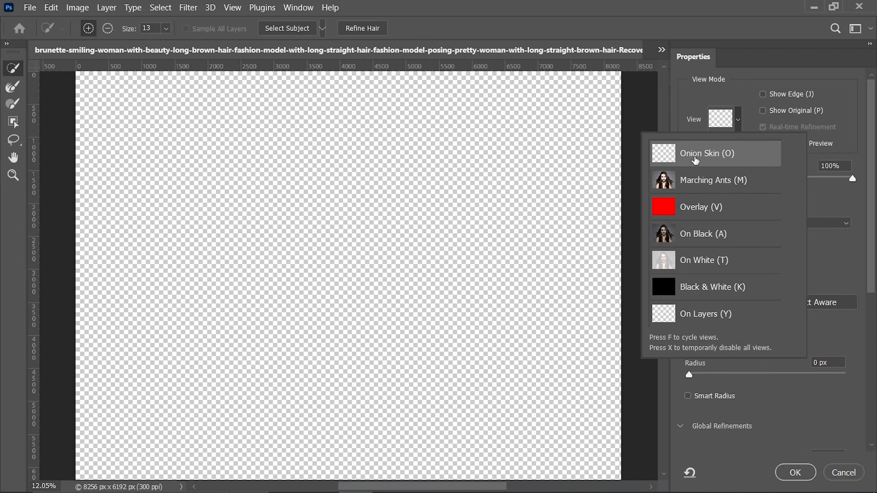
click(738, 83)
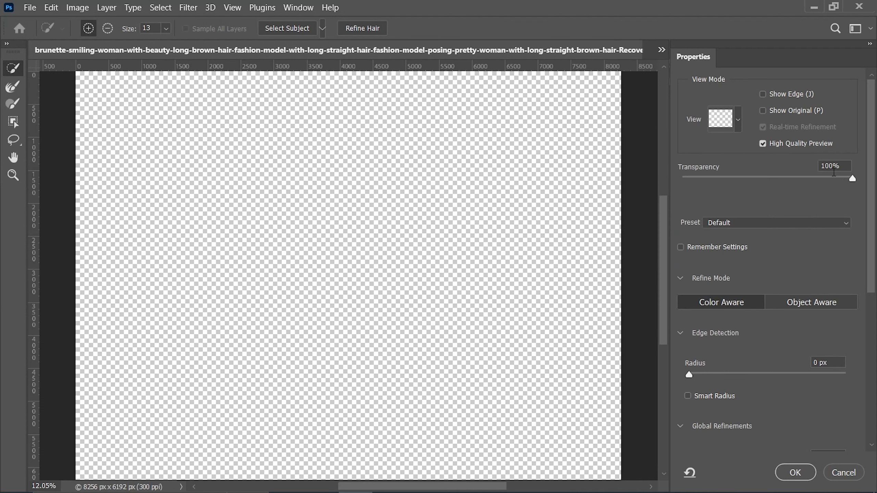
drag(854, 179, 678, 179)
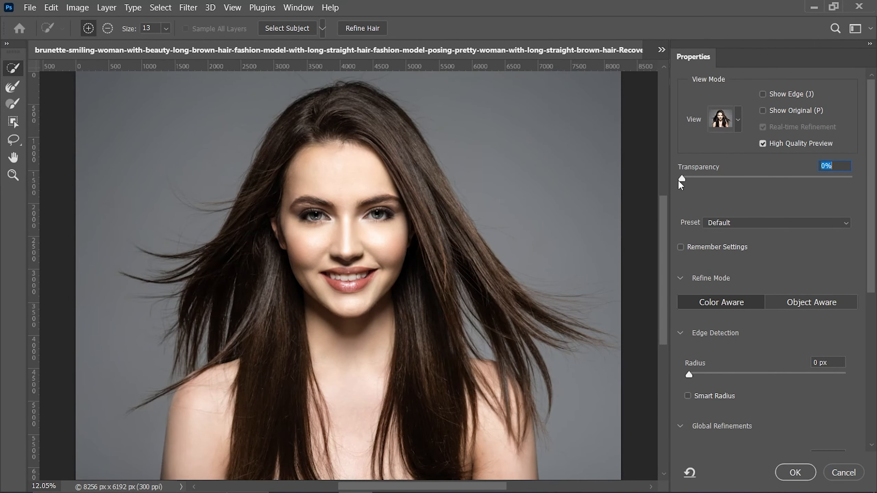
drag(679, 179, 781, 181)
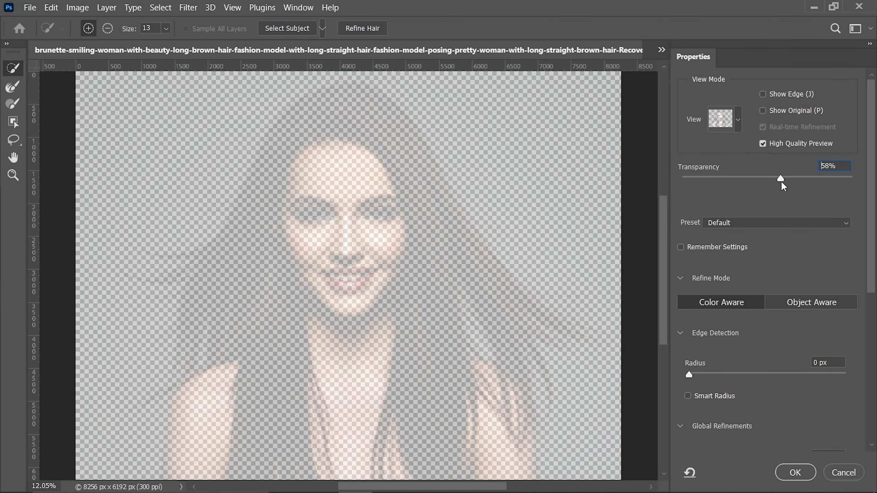
drag(781, 181, 673, 182)
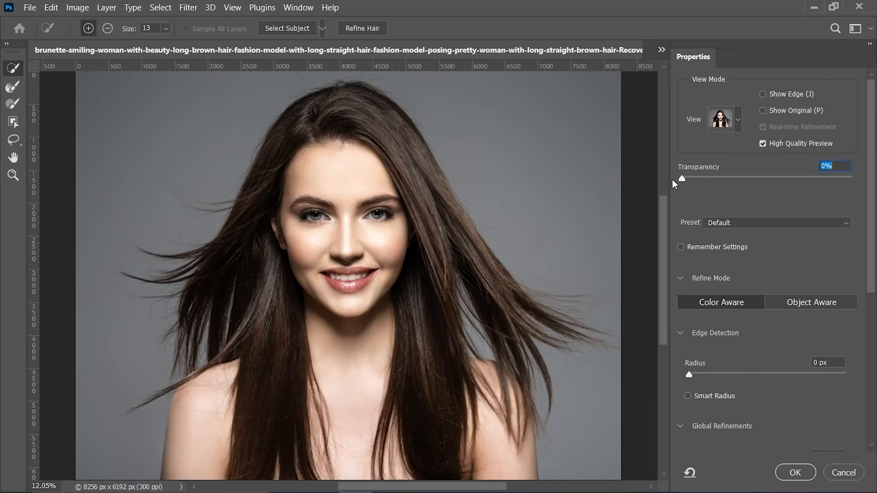
drag(683, 178, 862, 186)
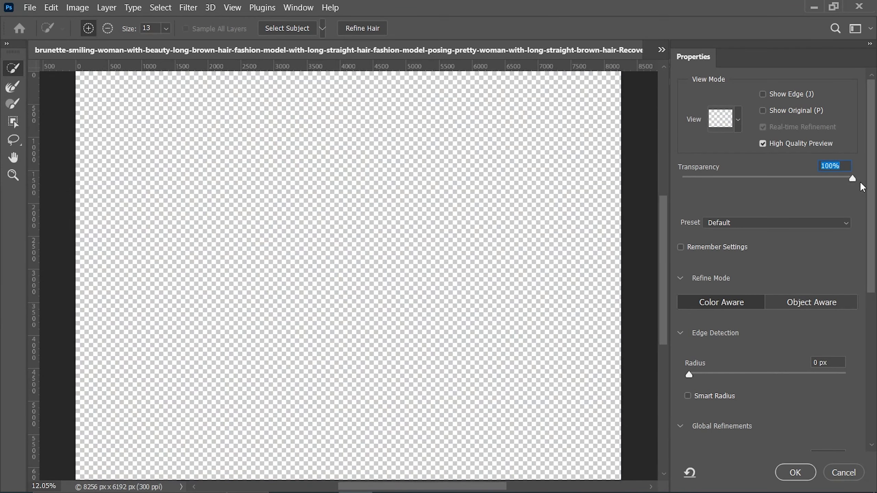
Switch the preview to Marching Ants, try a quick selection of the background's upper-left area, and undo it
click(738, 122)
click(739, 124)
click(737, 120)
click(738, 116)
click(739, 117)
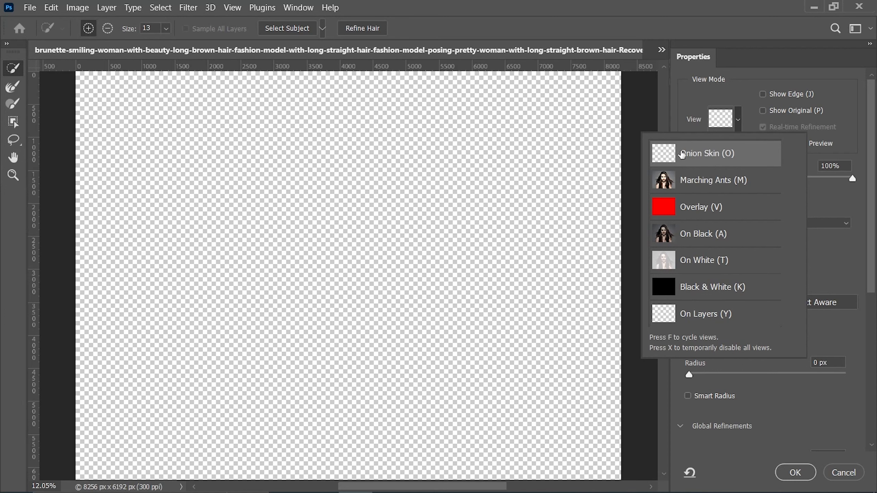
click(706, 186)
click(736, 119)
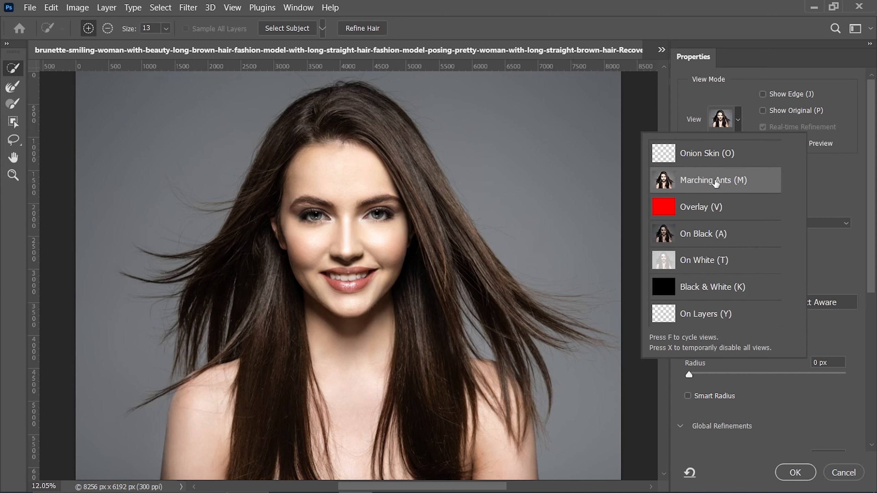
click(737, 120)
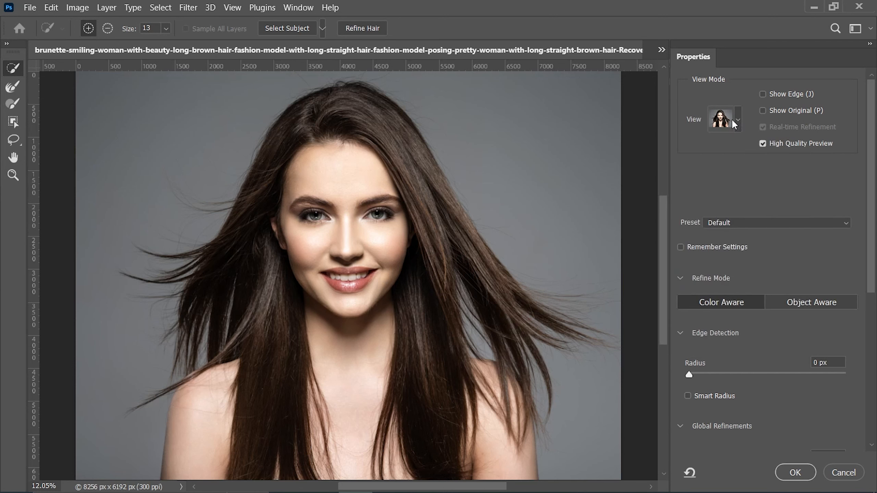
mouse_move(101, 90)
mouse_down()
mouse_move(155, 131)
mouse_move(219, 119)
mouse_up()
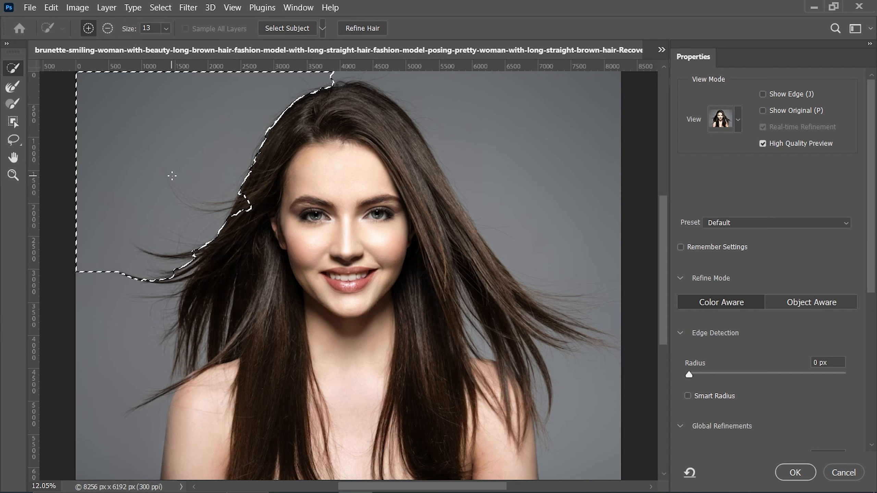
key(ctrl+z)
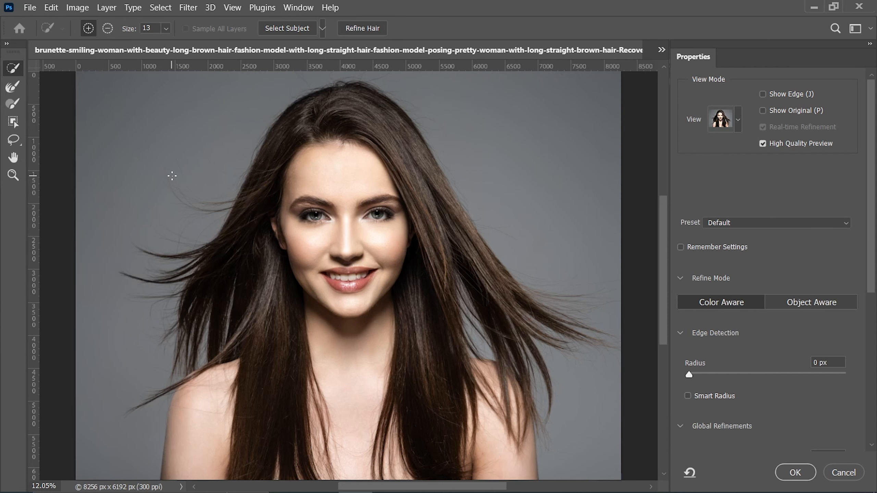
Switch the preview to Overlay with mask color ff0000, try a quick selection of the background, and undo it
click(739, 121)
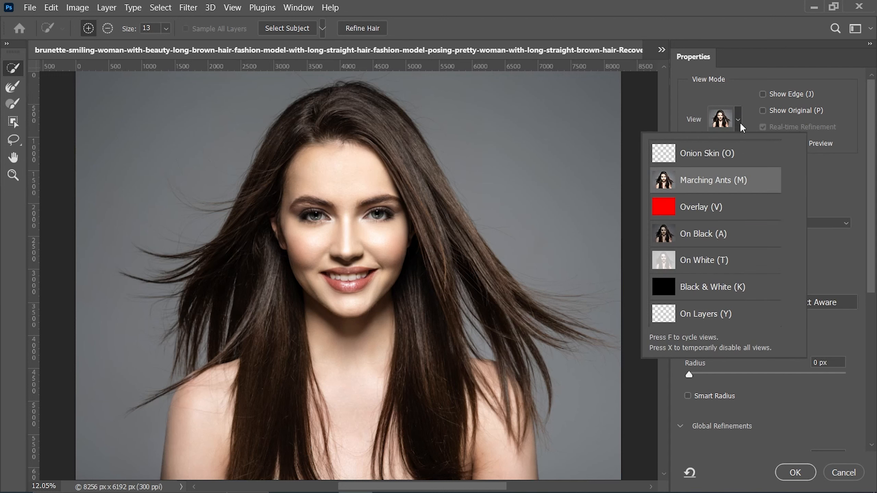
click(738, 117)
click(737, 116)
click(688, 208)
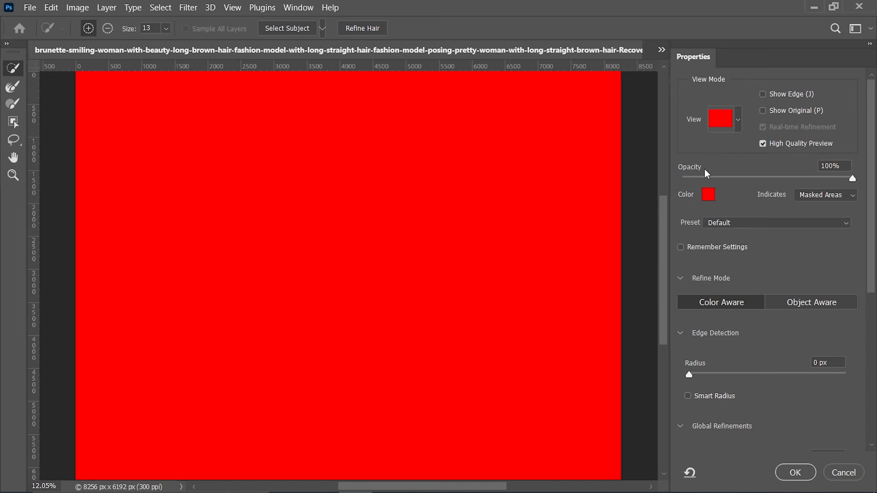
click(708, 195)
mouse_move(590, 256)
mouse_down()
mouse_move(497, 341)
mouse_move(573, 255)
mouse_move(542, 288)
mouse_move(663, 204)
mouse_up()
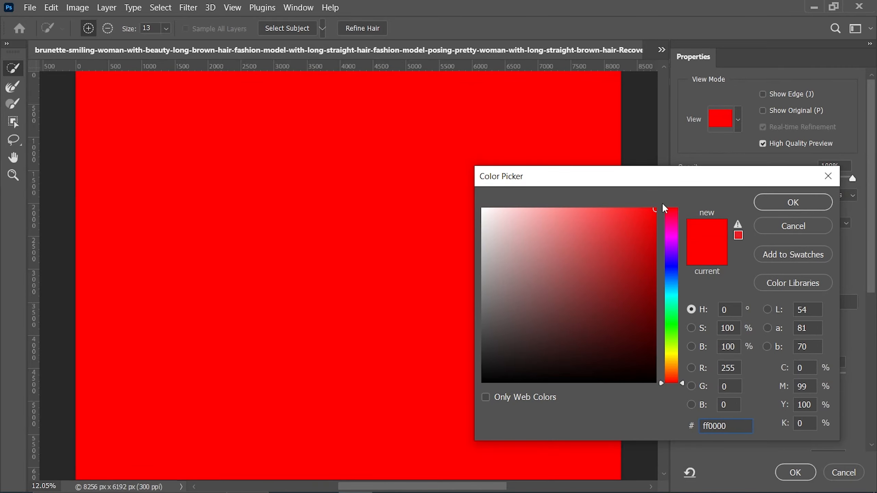
click(780, 201)
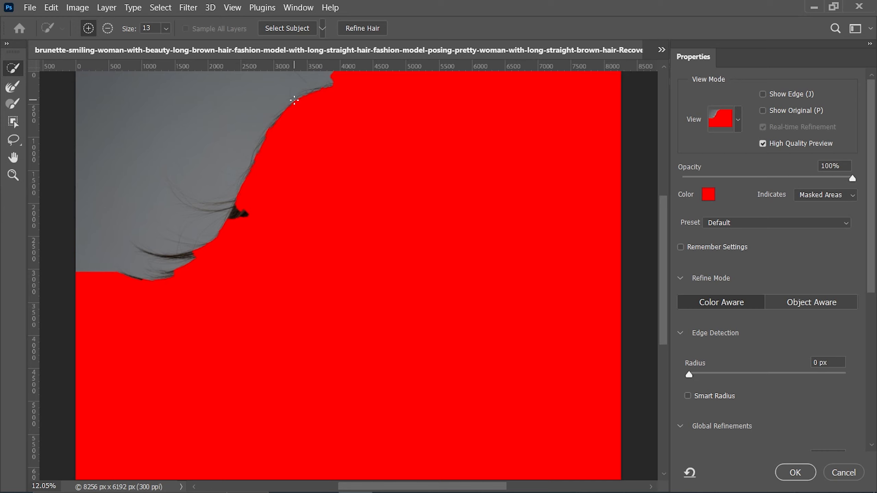
key(ctrl+z)
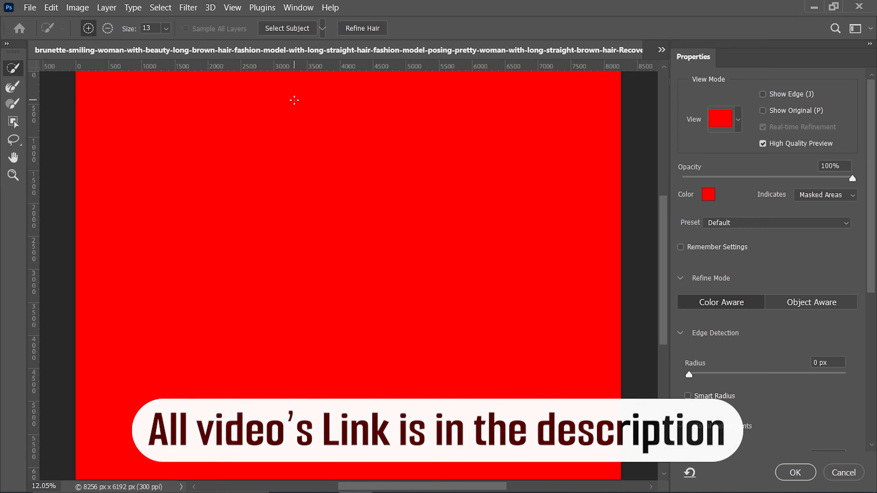
Switch the preview to On Black and set its opacity to 100%
click(737, 120)
key(a)
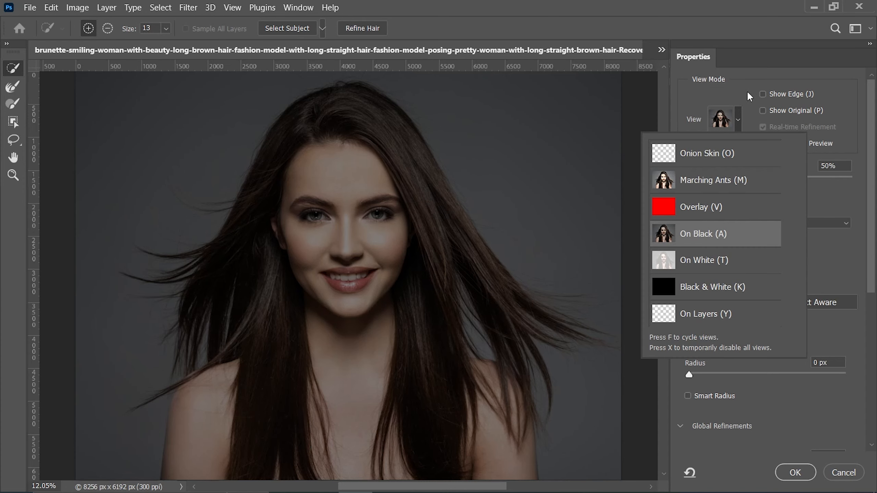
click(699, 235)
drag(771, 176, 862, 181)
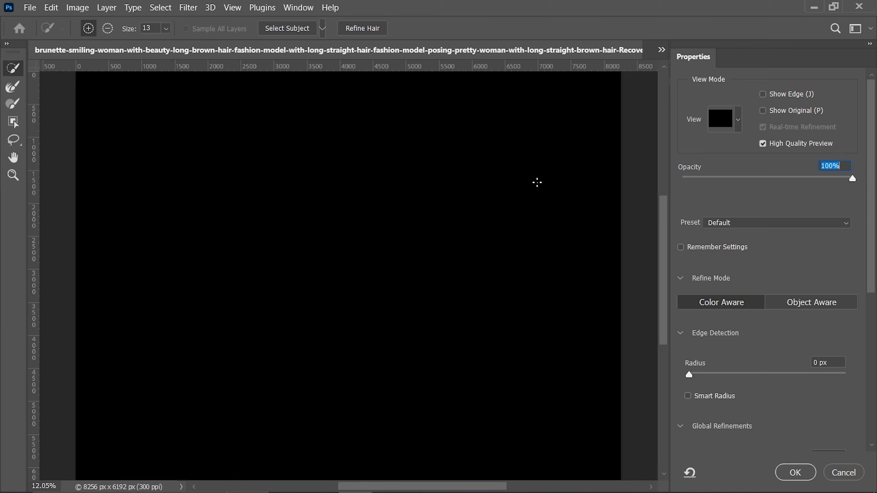
Try painting parts of the background, hair and face into the selection with the 903 px brush
key(b)
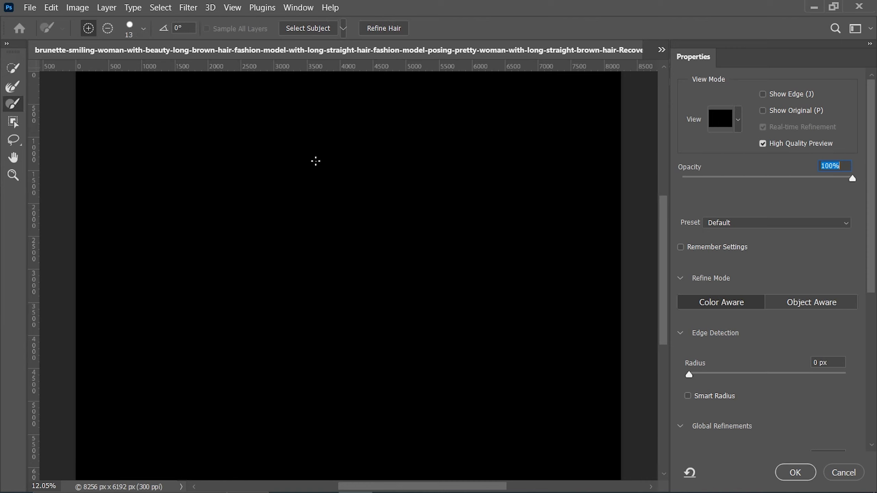
drag(156, 157, 199, 164)
mouse_move(178, 119)
mouse_down()
mouse_move(146, 147)
mouse_move(187, 239)
mouse_up()
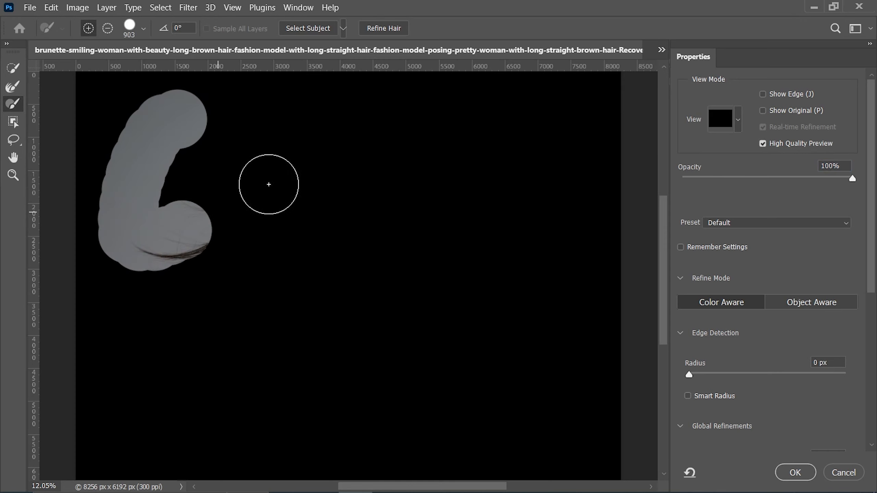
drag(266, 182, 341, 207)
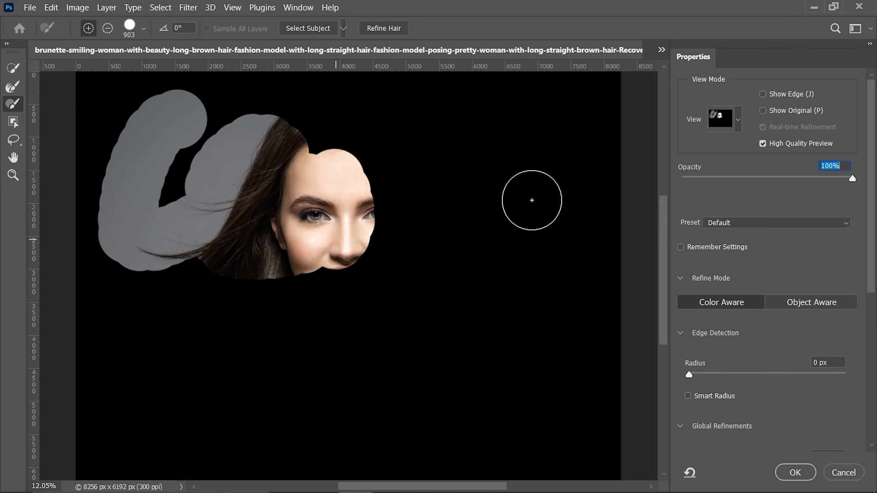
Compare the painted selection in the On White, Black & White and On Layers preview modes
click(737, 119)
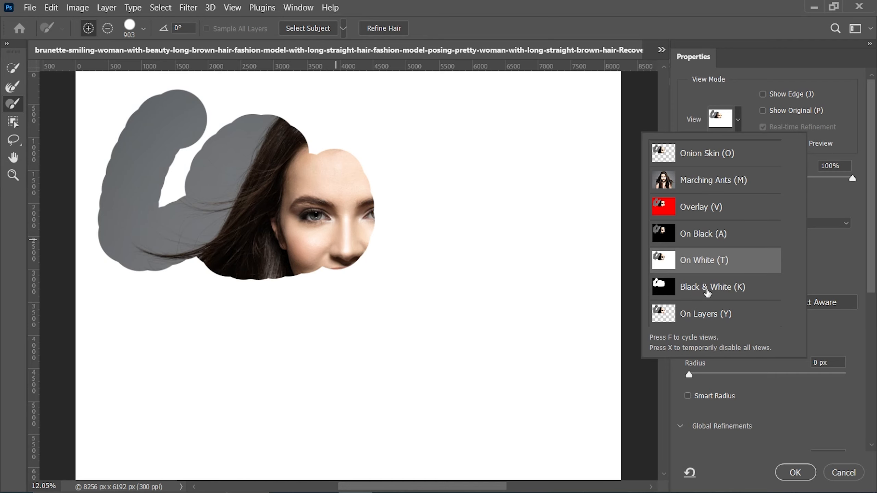
click(695, 292)
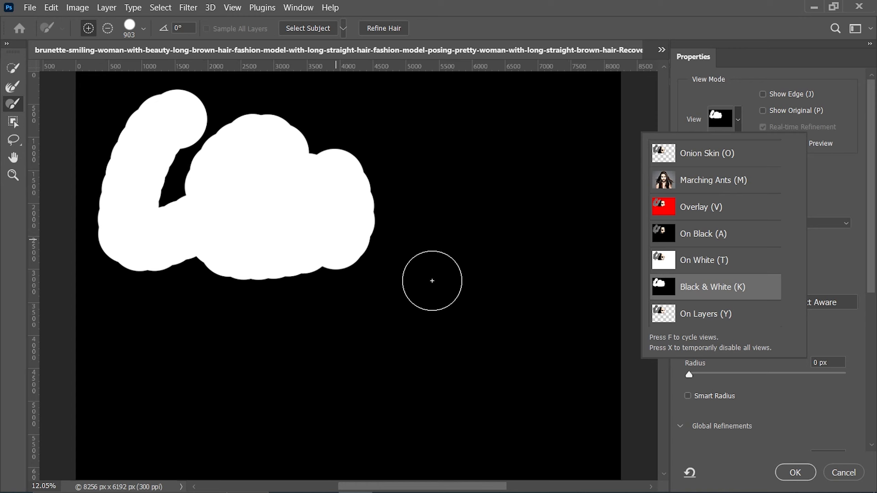
click(700, 316)
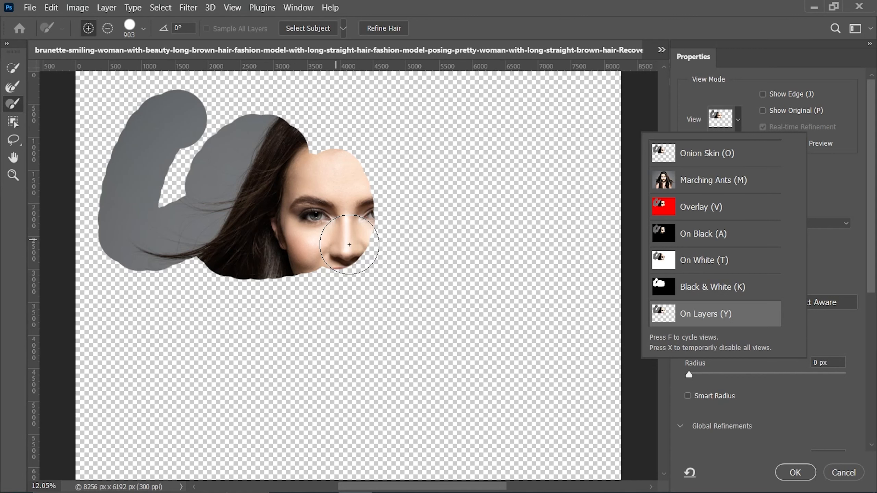
Set the preview to Overlay and select the woman automatically with Select Subject
click(694, 209)
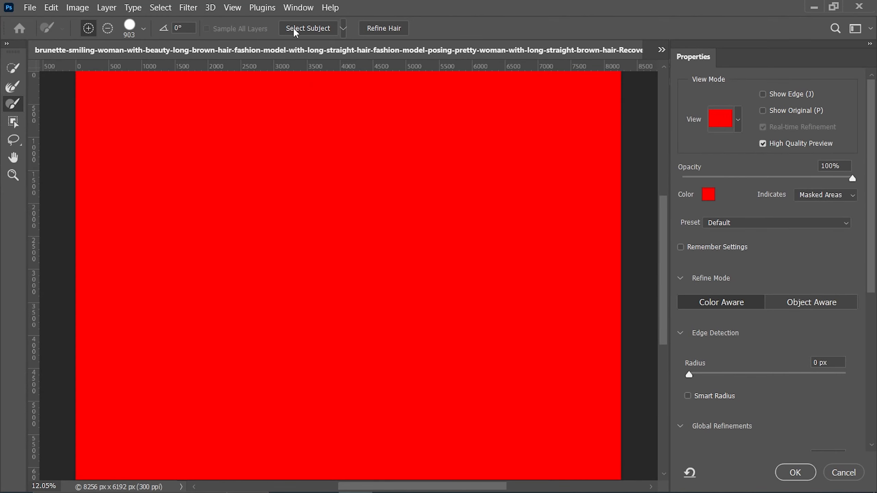
click(308, 27)
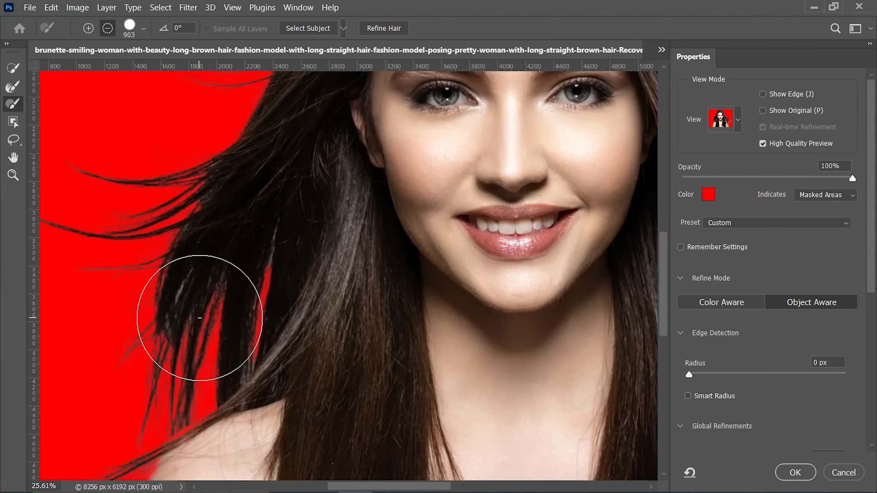
scroll(198, 317, down, 4)
scroll(350, 293, down, 2)
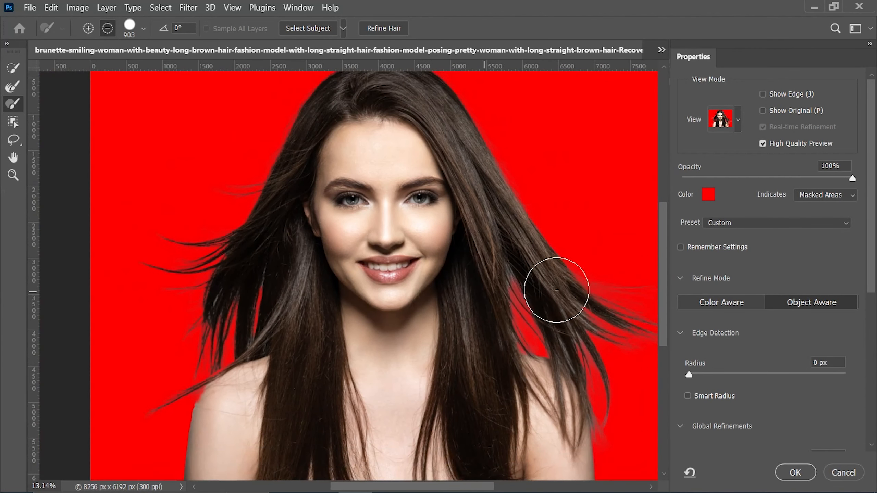
Refine the selection around the loose hair strands on the portrait's left side with the Refine Edge Brush
click(14, 88)
scroll(218, 313, up, 5)
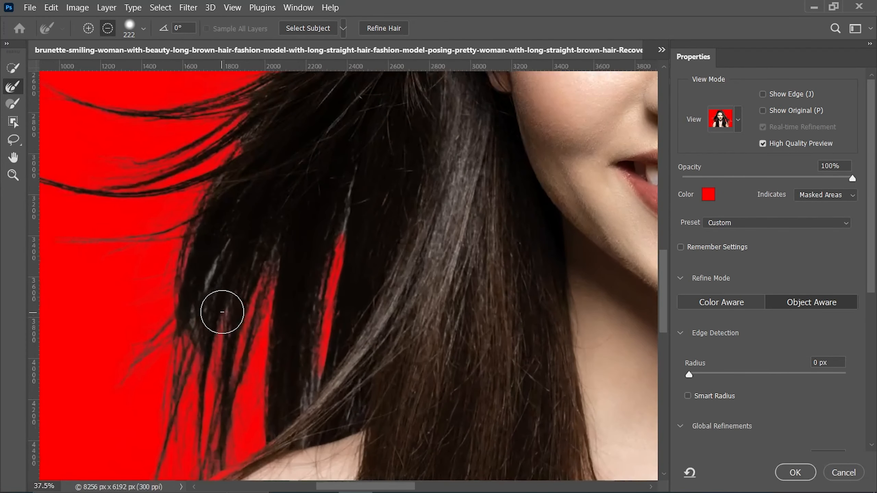
scroll(223, 276, down, 2)
drag(324, 276, 315, 338)
scroll(307, 311, down, 5)
drag(254, 236, 270, 231)
Brush over the flying hair and gaps on the portrait's right side with the Refine Edge Brush
mouse_move(221, 202)
mouse_down()
mouse_move(258, 145)
mouse_move(588, 262)
mouse_move(609, 288)
mouse_up()
scroll(258, 145, down, 4)
scroll(312, 199, up, 4)
drag(615, 293, 425, 223)
mouse_move(449, 262)
mouse_down()
mouse_move(641, 433)
mouse_move(533, 454)
mouse_up()
mouse_move(507, 459)
mouse_down()
mouse_move(487, 378)
mouse_move(483, 293)
mouse_up()
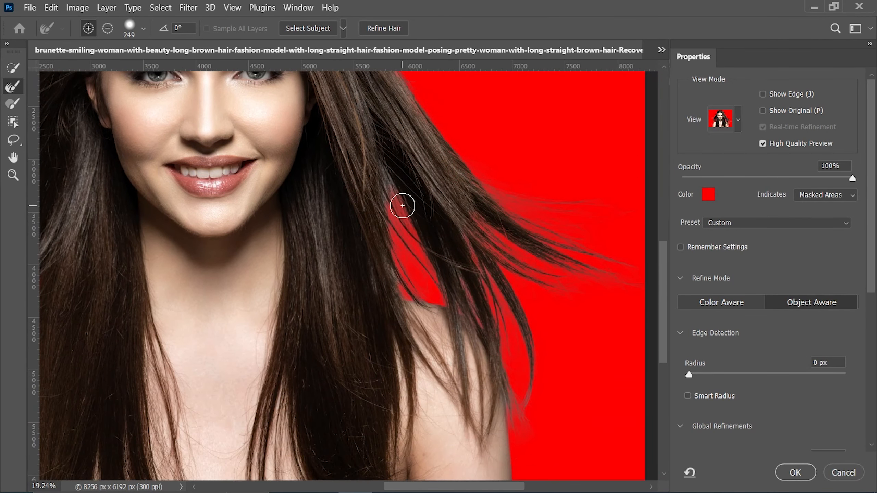
key(ctrl+0)
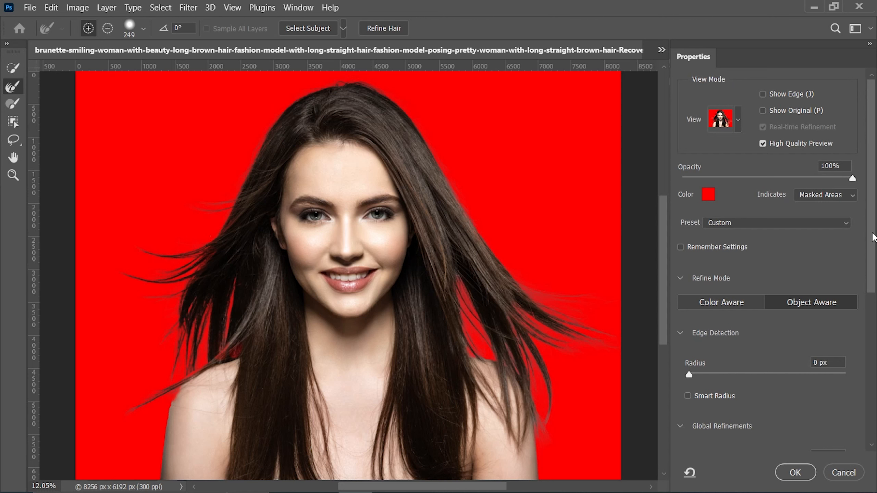
Output the refined selection as a New Layer with Layer Mask and apply Select and Mask
scroll(873, 264, down, 1)
scroll(873, 264, down, 5)
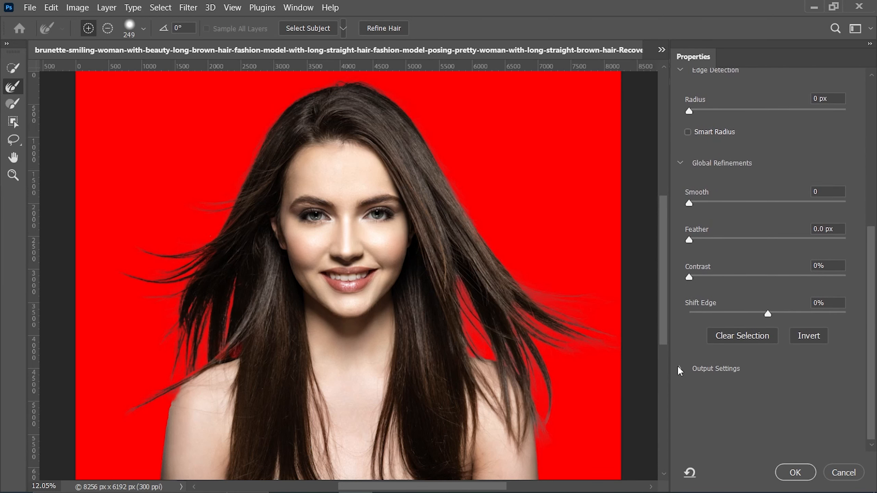
click(679, 368)
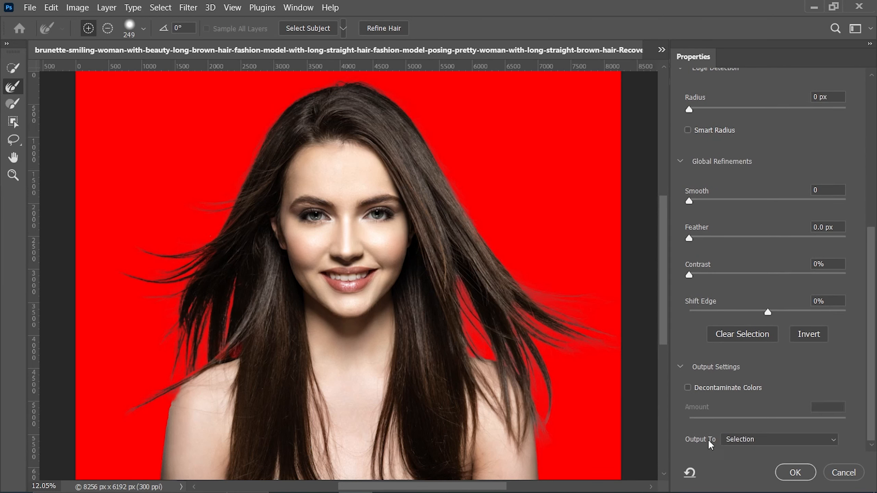
click(737, 438)
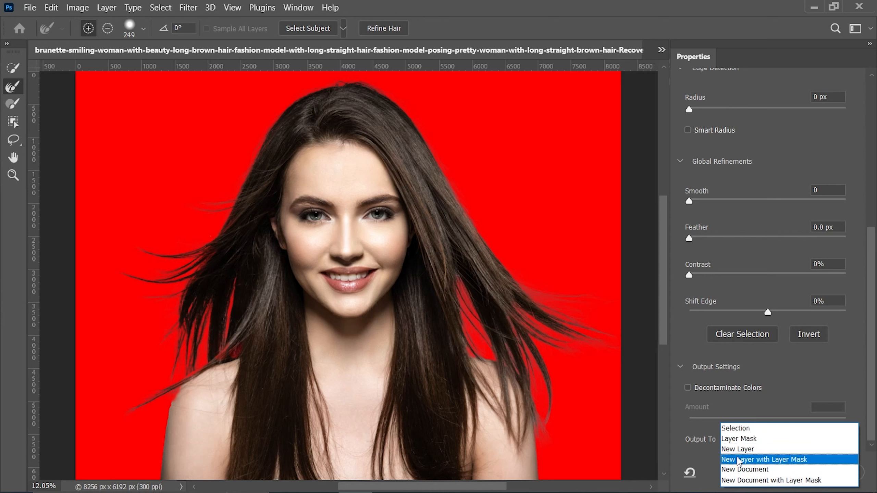
click(738, 460)
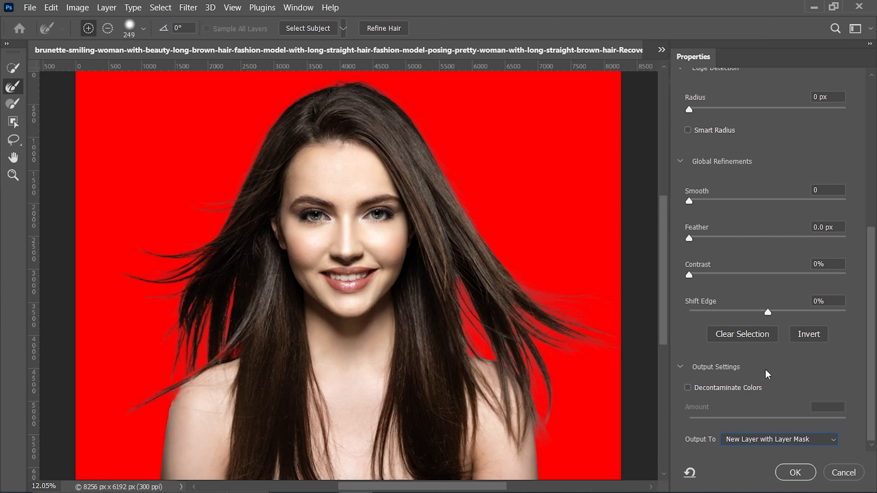
click(795, 472)
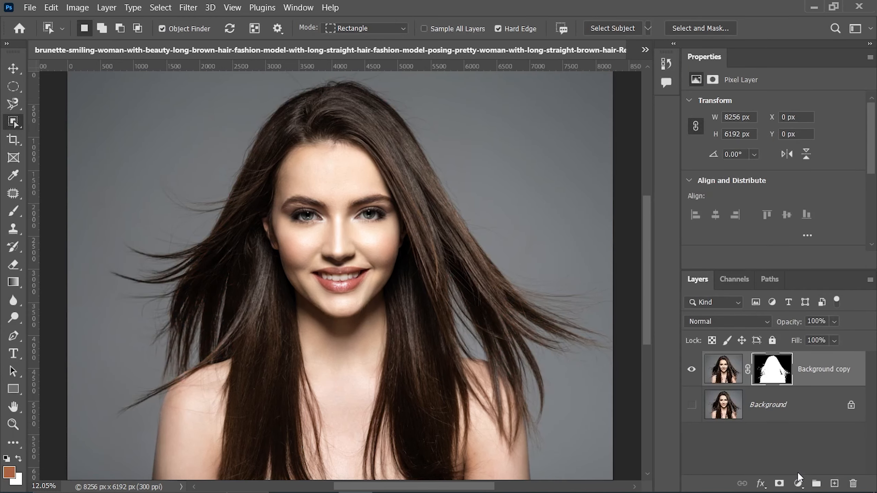
Display the Background copy's layer mask alone on the canvas and ready the Brush tool with white as foreground
click(14, 70)
scroll(226, 369, up, 8)
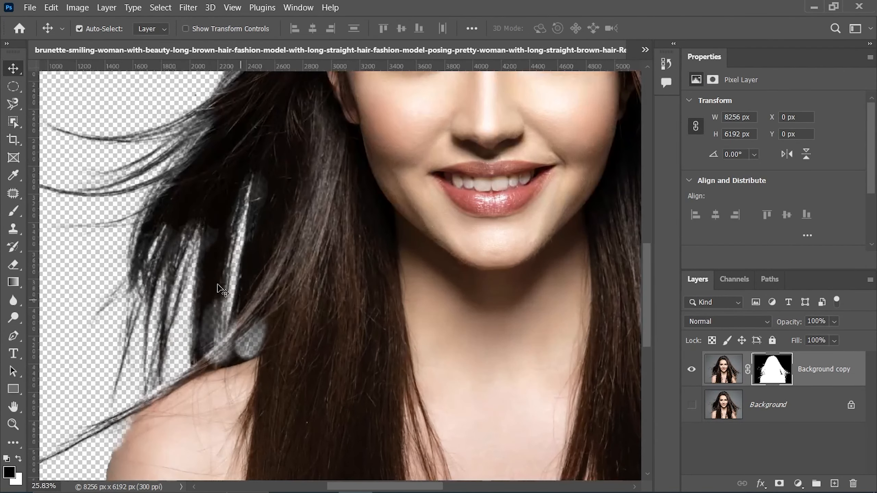
scroll(244, 333, down, 5)
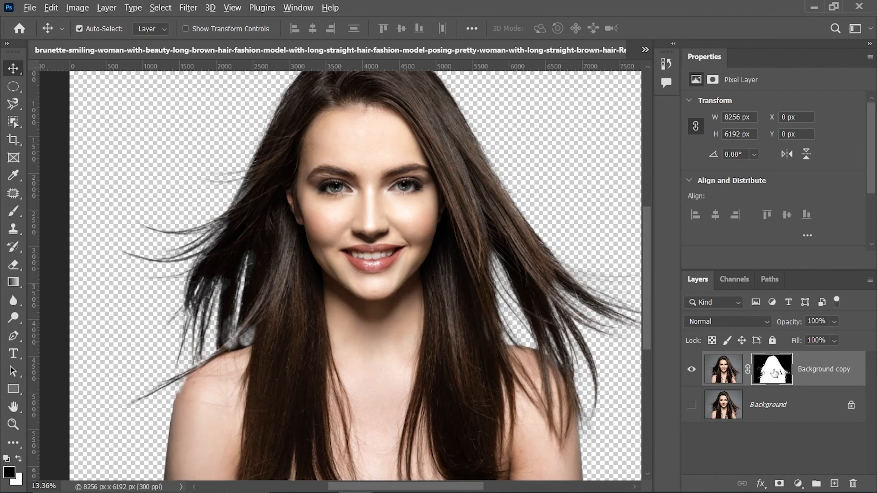
alt+click(774, 372)
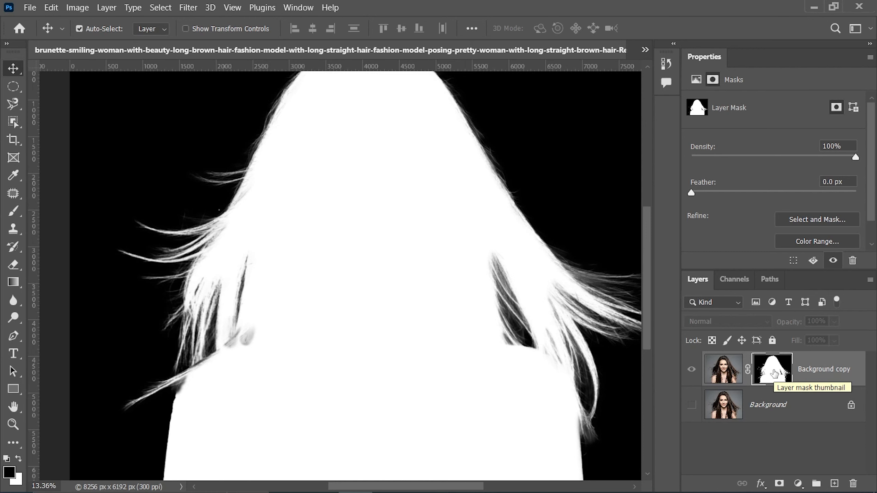
key(b)
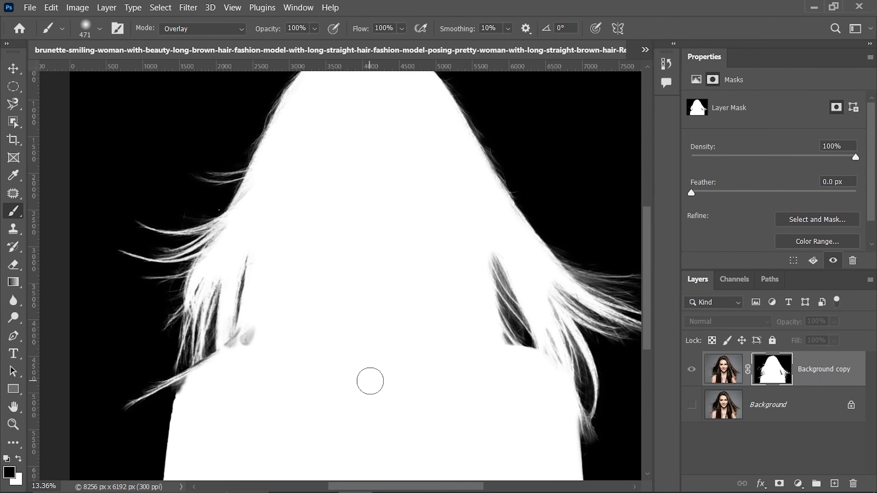
key(x)
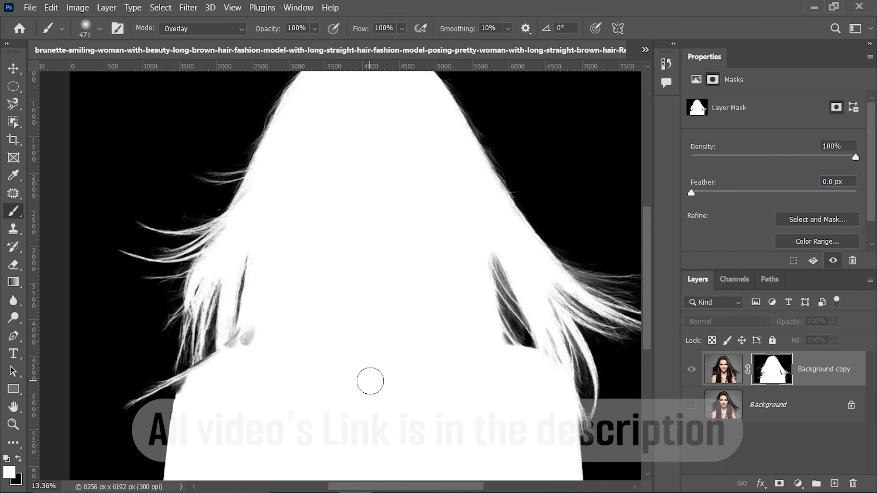
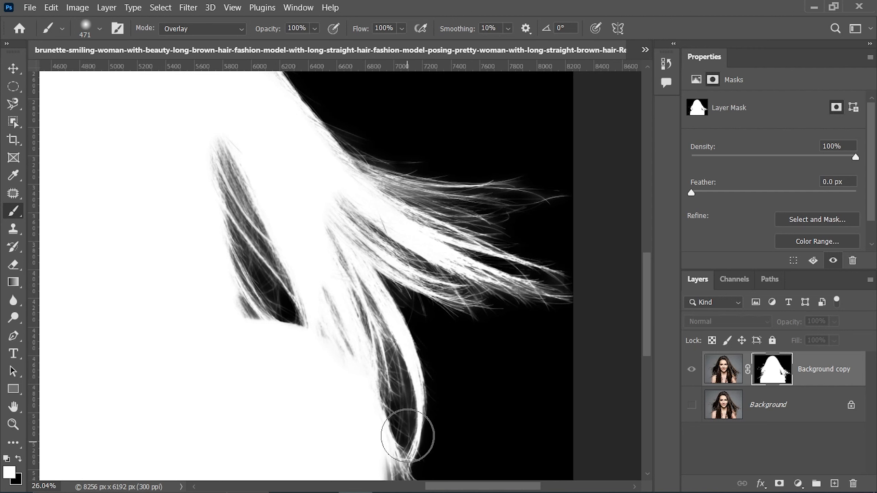
Try painting black in Overlay mode over the flying hair tips on the mask's right side, and undo the stroke
drag(328, 355, 351, 422)
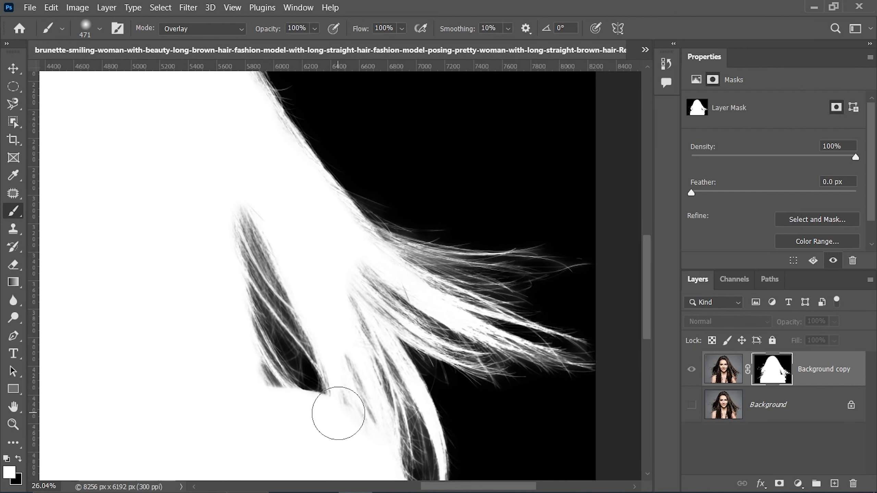
key(x)
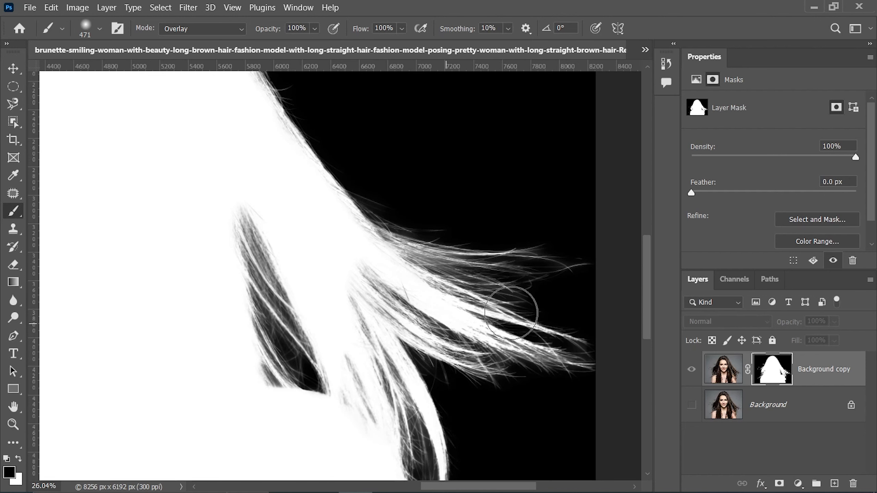
mouse_move(582, 262)
mouse_down()
mouse_move(462, 251)
mouse_move(531, 262)
mouse_up()
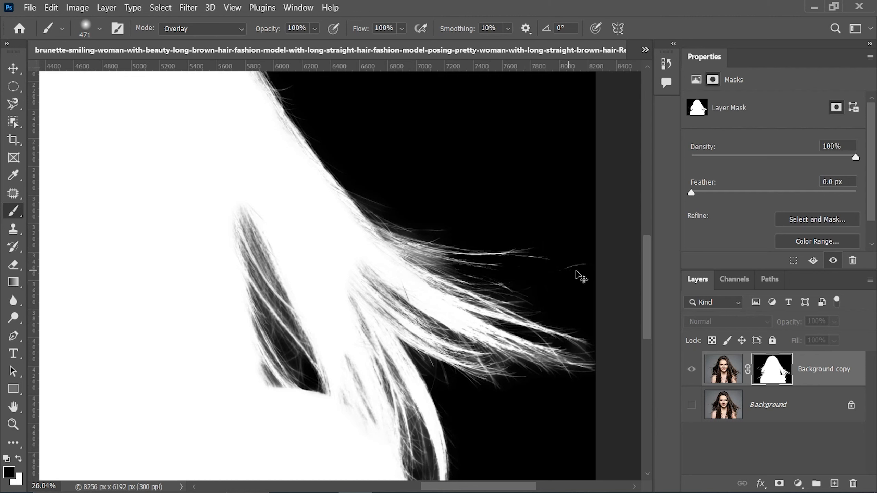
key(ctrl+z)
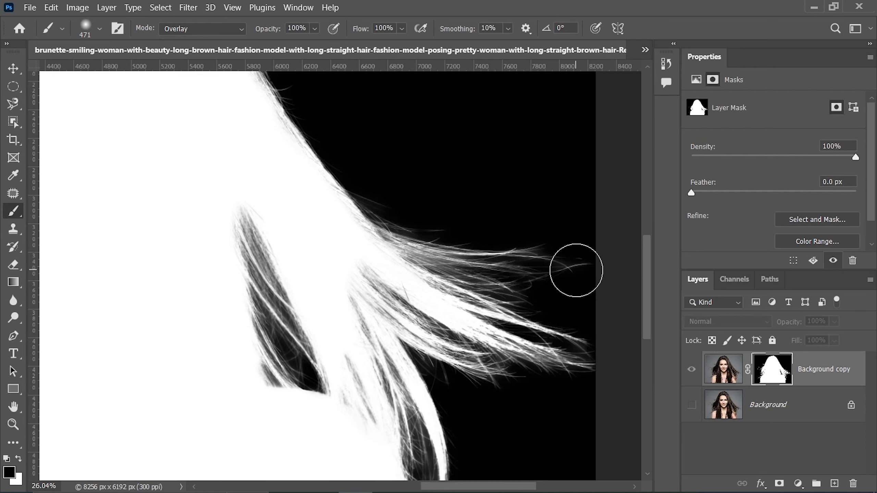
Set the brush to Normal mode with foreground color 808080 and paint a grey test patch on the mask's black area
click(234, 29)
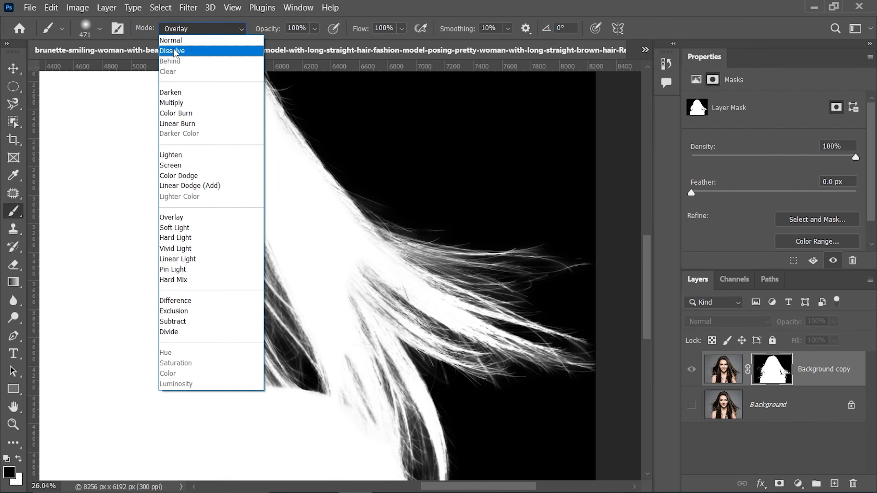
click(172, 40)
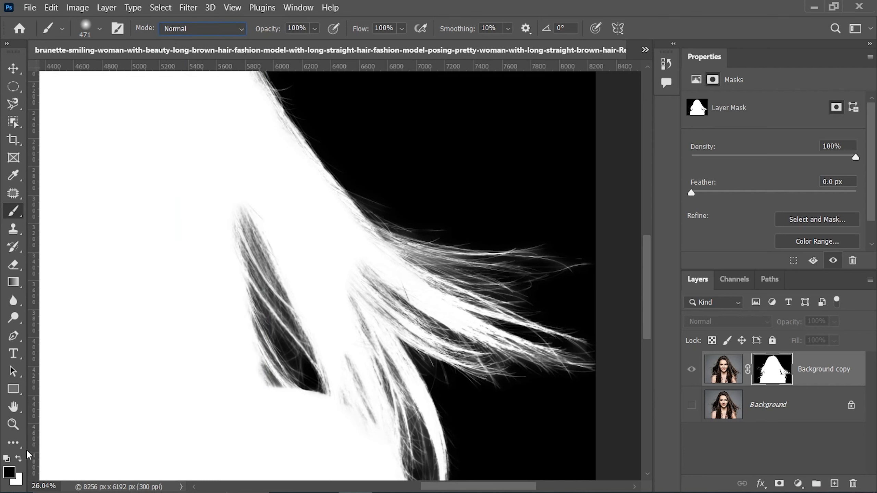
click(9, 471)
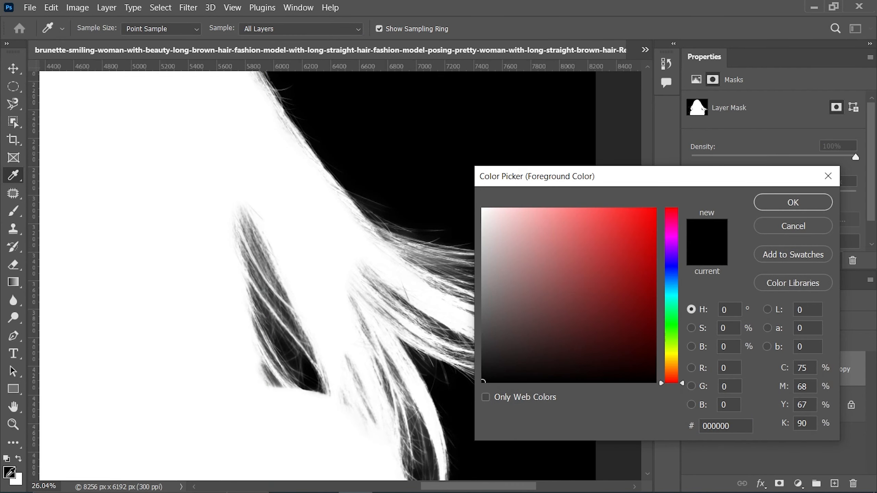
drag(693, 181, 452, 136)
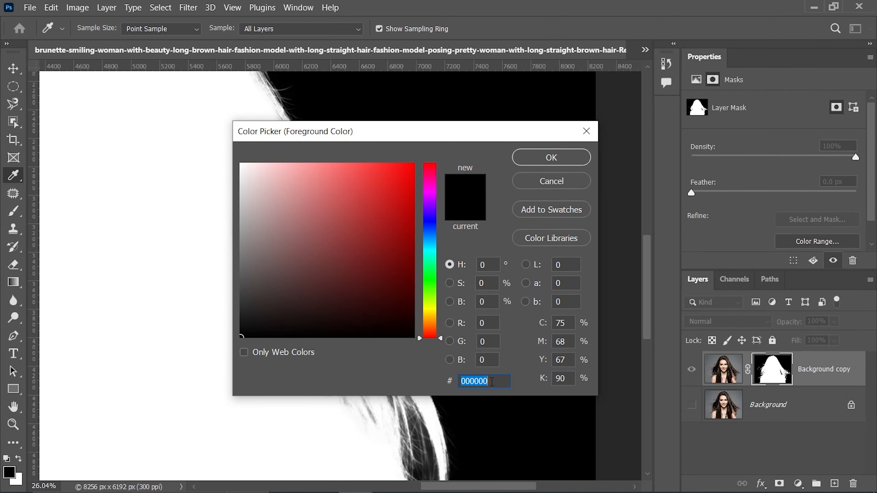
text(808080)
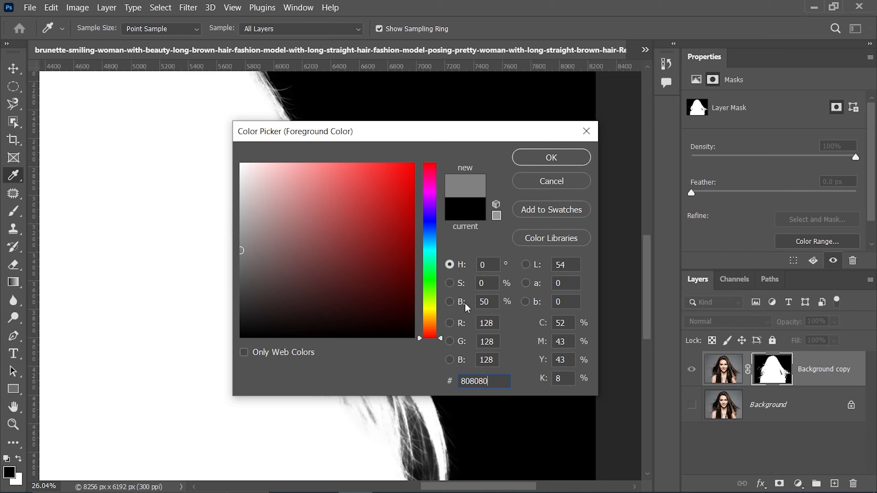
click(547, 157)
drag(502, 137, 483, 234)
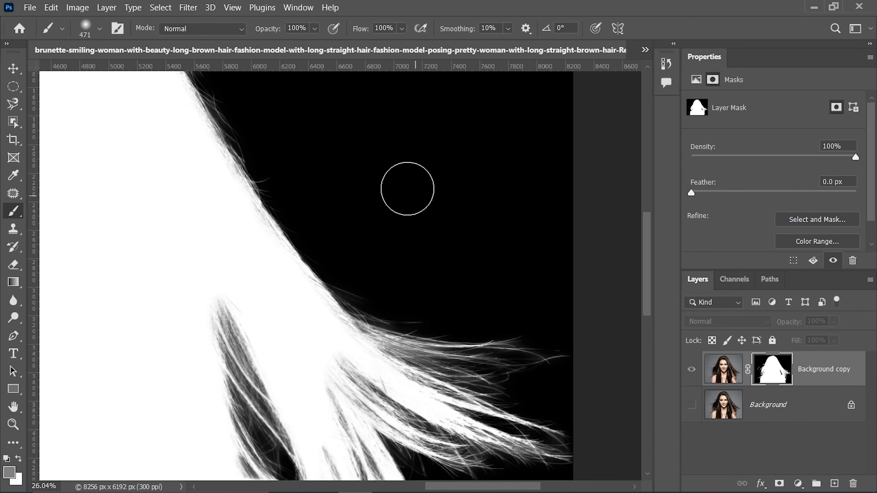
mouse_move(393, 159)
mouse_down()
mouse_move(464, 235)
mouse_move(380, 157)
mouse_move(468, 209)
mouse_move(400, 183)
mouse_move(457, 176)
mouse_move(448, 160)
mouse_up()
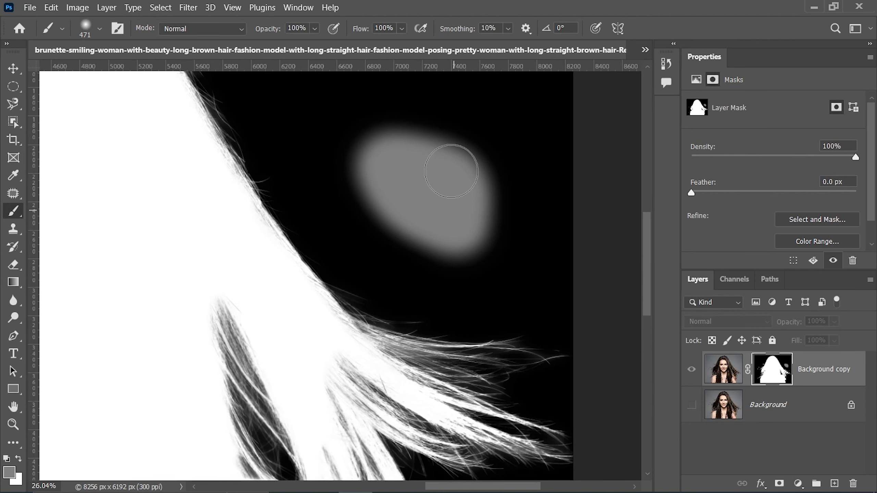
Restore the default colors and Overlay brush mode, and test white, undo it, and test black over the grey patch
key(d)
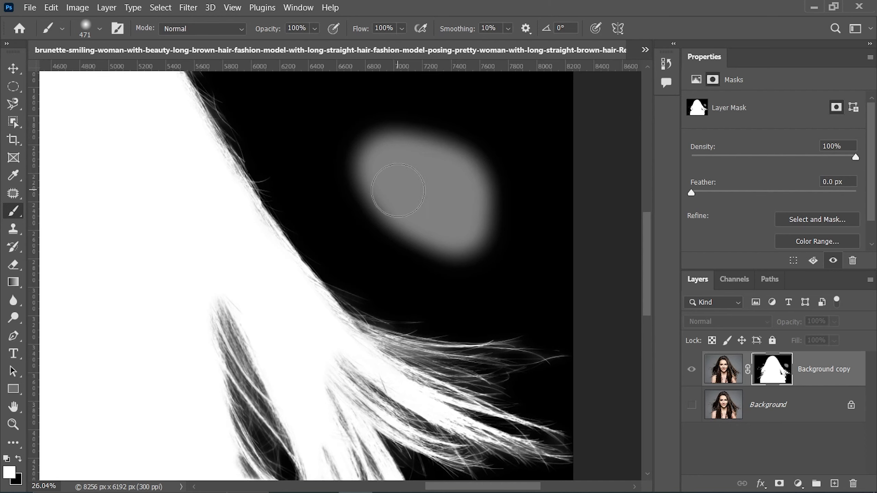
drag(409, 190, 420, 191)
click(202, 28)
click(183, 217)
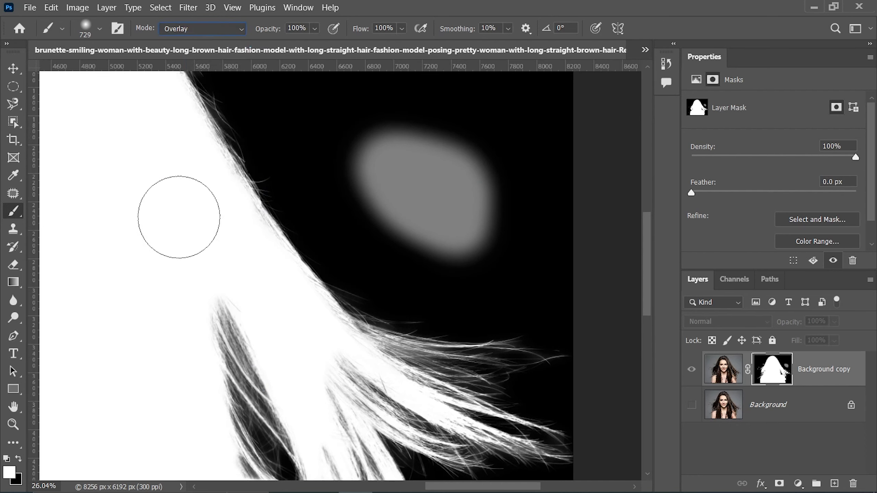
mouse_move(388, 185)
mouse_down()
mouse_move(368, 169)
mouse_move(456, 147)
mouse_move(469, 186)
mouse_move(405, 200)
mouse_move(427, 243)
mouse_move(488, 230)
mouse_move(447, 147)
mouse_move(380, 185)
mouse_up()
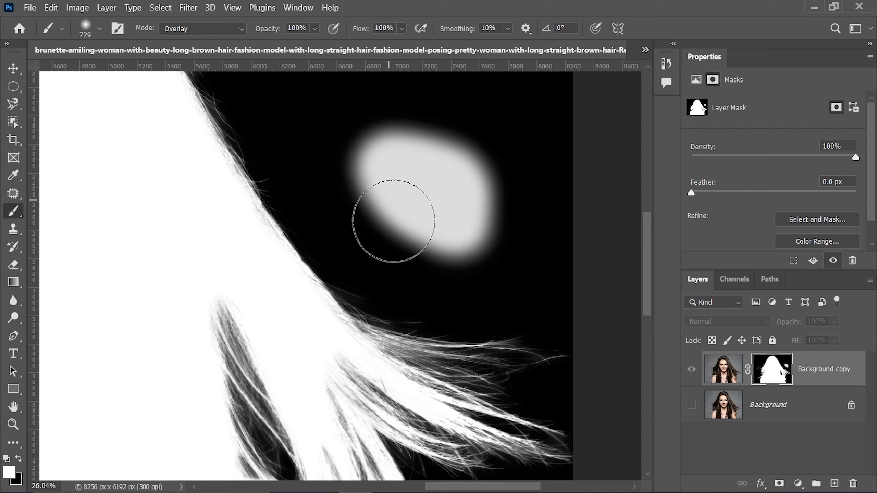
key(ctrl+z)
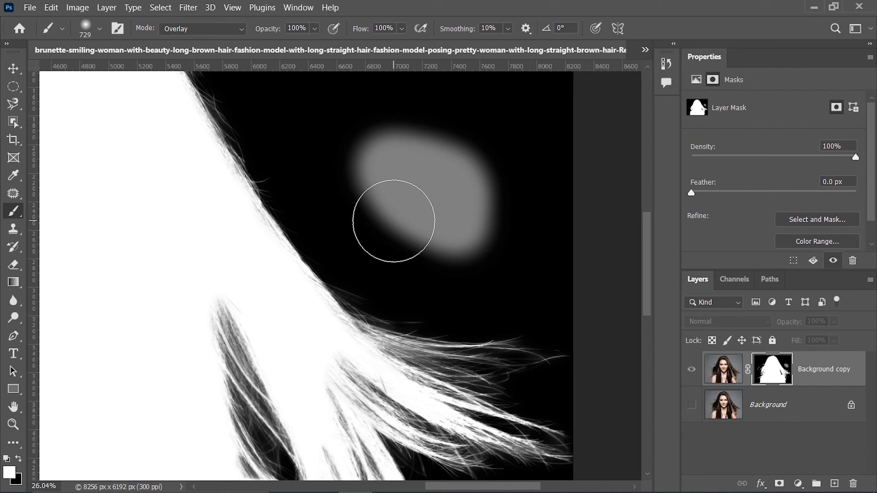
key(x)
mouse_move(383, 197)
mouse_down()
mouse_move(374, 170)
mouse_move(446, 143)
mouse_move(389, 187)
mouse_move(405, 238)
mouse_move(504, 184)
mouse_move(461, 203)
mouse_move(356, 158)
mouse_up()
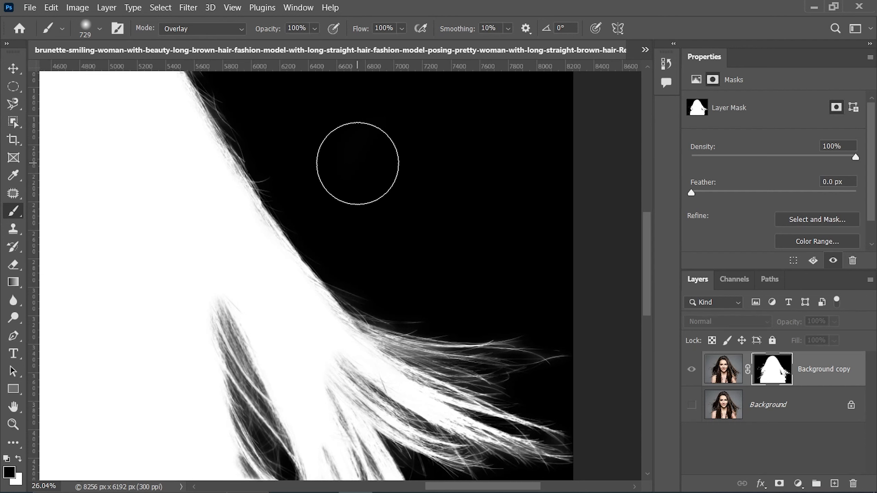
Brush white over the strands and black over the dark gap in the mask's right-side hair, using Overlay mode
scroll(387, 162, down, 1)
drag(417, 319, 440, 227)
key(x)
drag(250, 211, 304, 338)
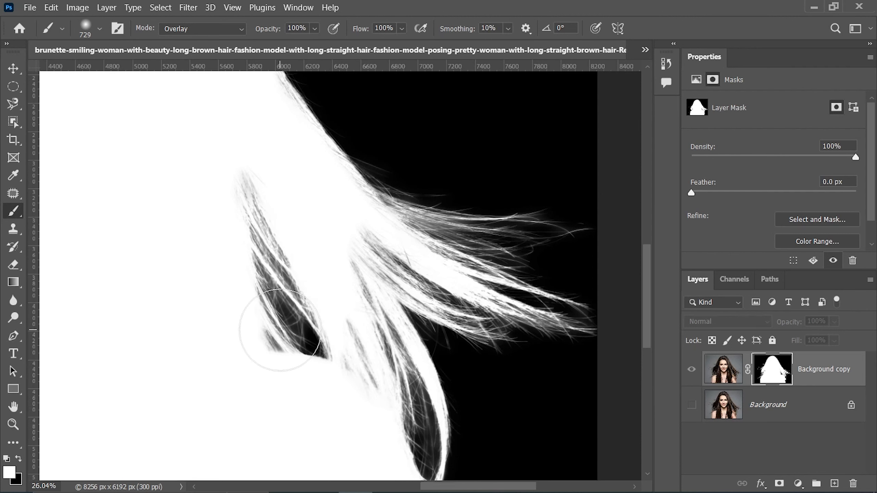
key(x)
mouse_move(268, 346)
mouse_down()
mouse_move(260, 342)
mouse_move(275, 303)
mouse_move(245, 230)
mouse_move(233, 158)
mouse_up()
Clean up the grey smudges above the left shoulder in the mask with a 291 px brush and return to the image view
scroll(334, 231, down, 1)
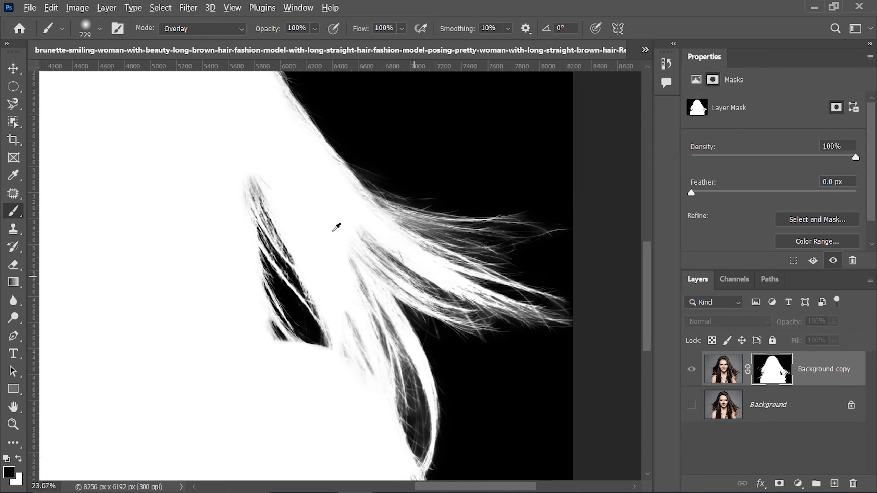
scroll(333, 231, down, 2)
drag(362, 255, 530, 283)
scroll(531, 284, down, 4)
scroll(256, 244, up, 11)
drag(288, 340, 300, 325)
scroll(303, 322, down, 4)
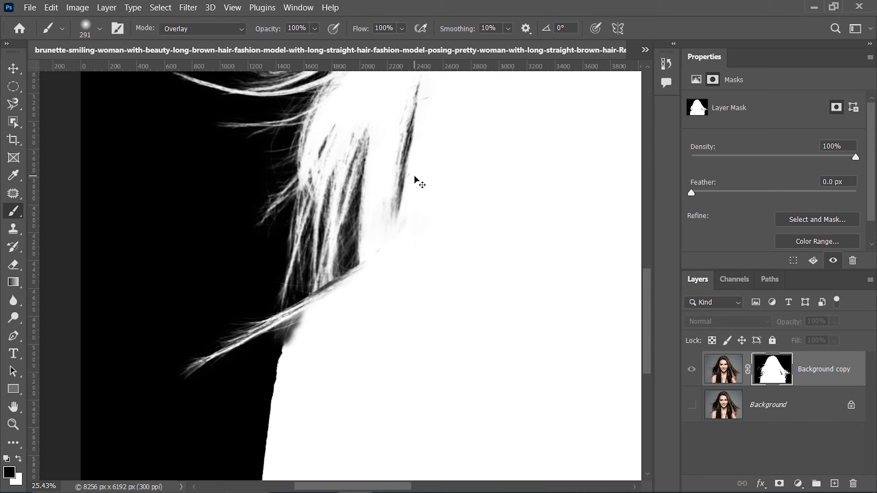
key(ctrl+0)
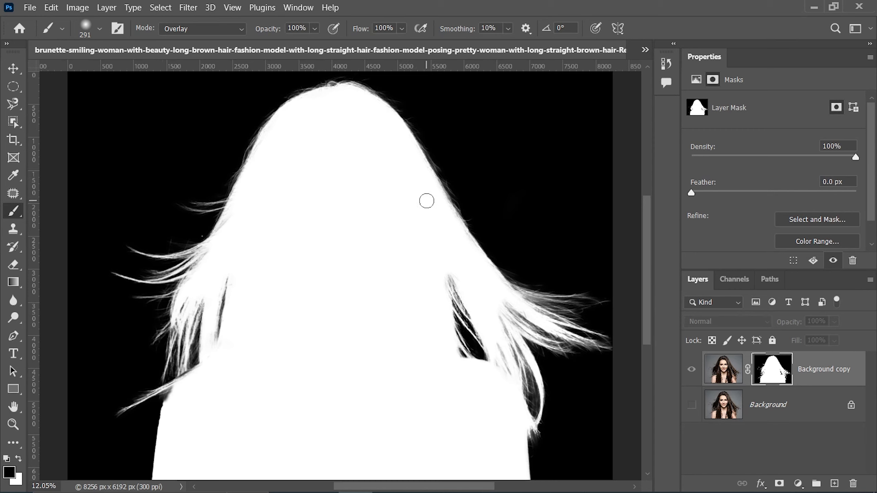
alt+click(775, 375)
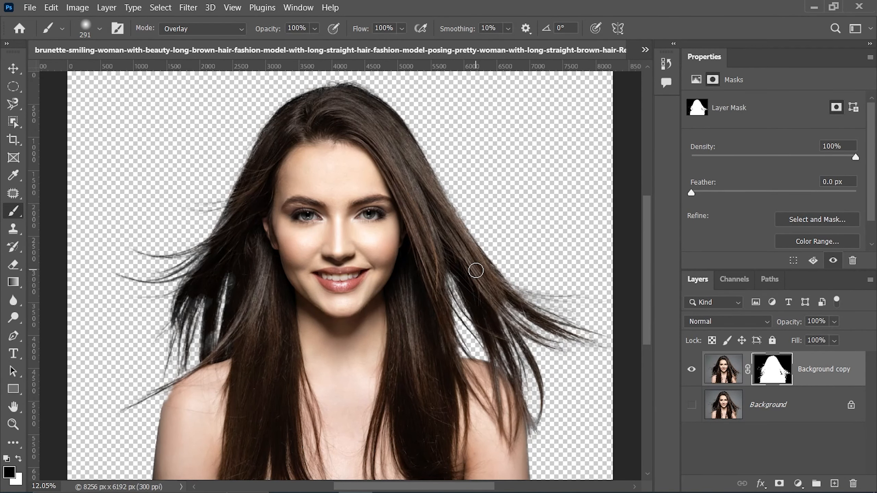
Add a dark grey solid color fill layer directly above the Background layer and select the Background copy layer
click(797, 419)
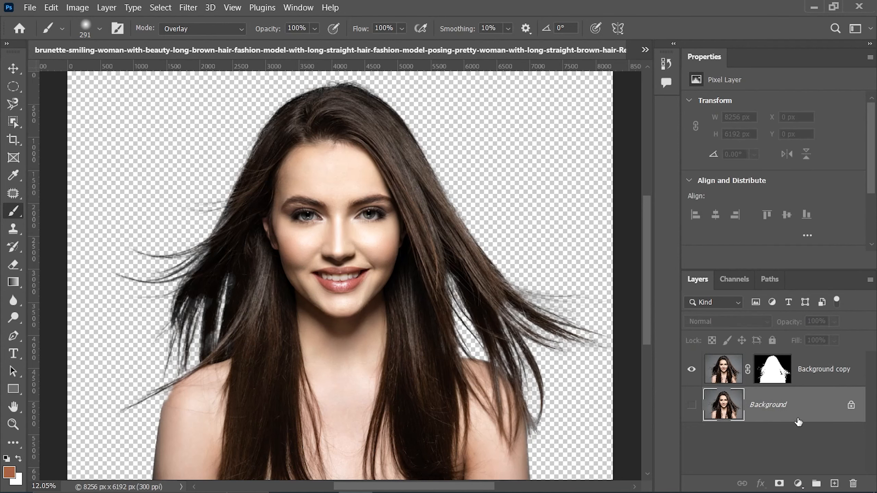
click(797, 484)
click(791, 248)
mouse_move(343, 262)
mouse_down()
mouse_move(274, 319)
mouse_move(274, 310)
mouse_move(274, 317)
mouse_move(236, 315)
mouse_up()
click(535, 161)
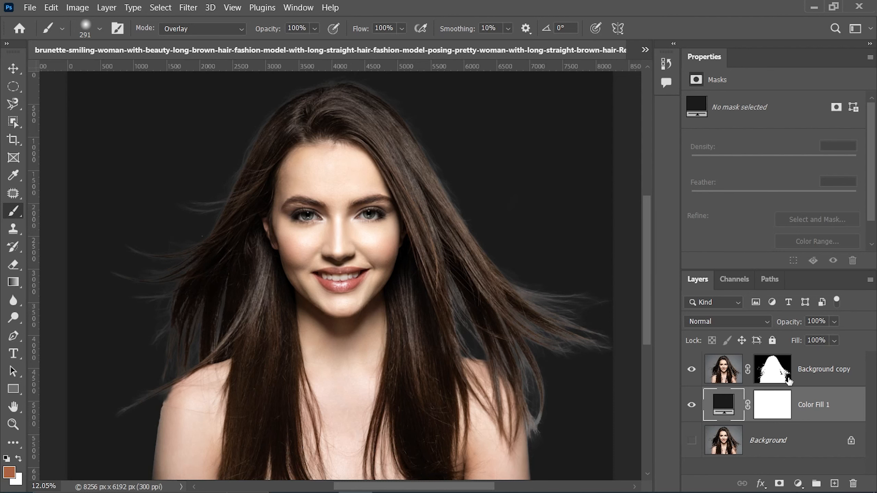
click(815, 383)
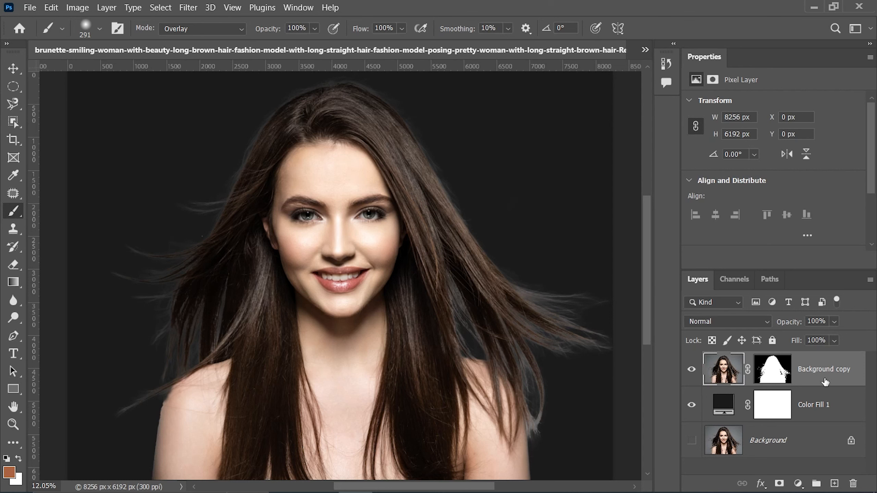
Duplicate the Background copy layer and set the lower copy's blend mode to Multiply
key(ctrl+j)
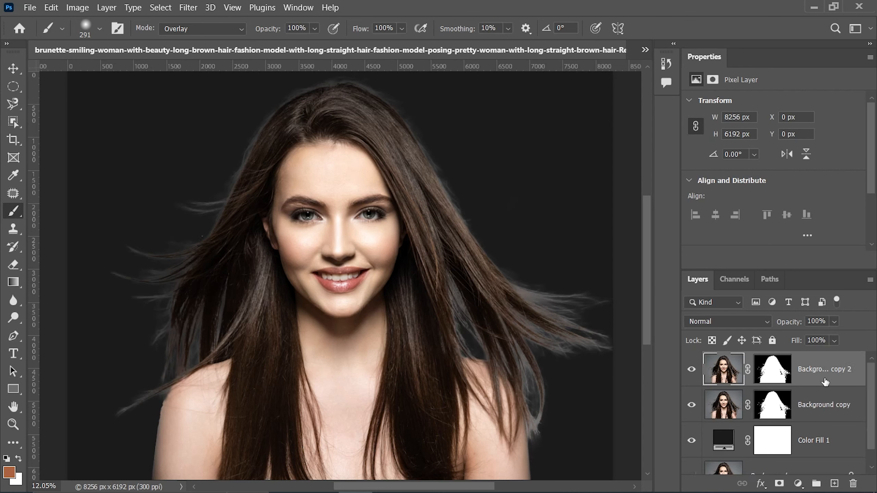
click(821, 404)
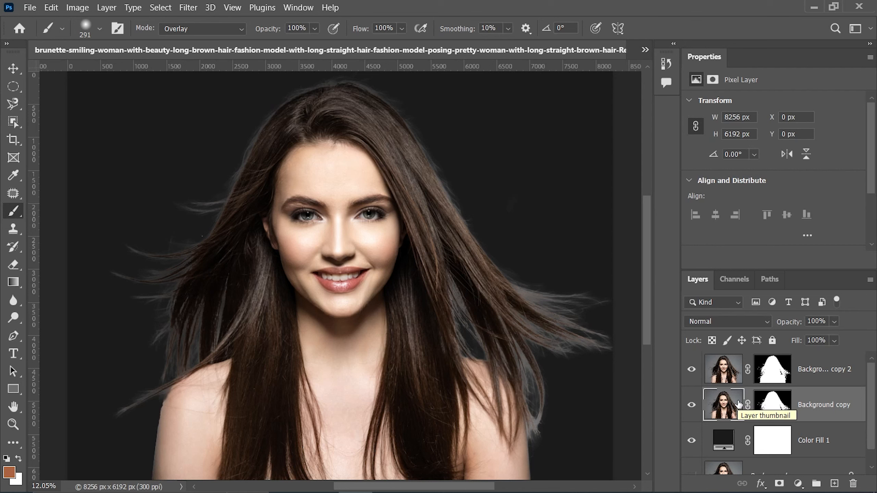
click(725, 322)
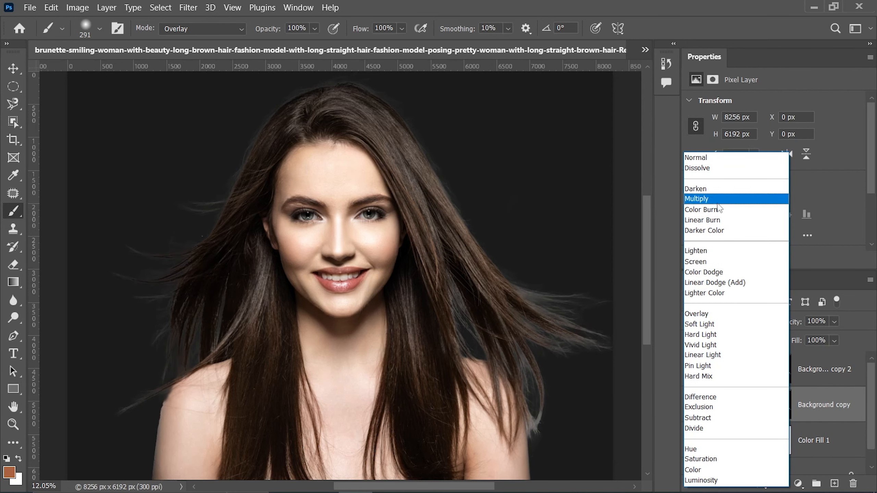
Put the Background copy 2 layer in its own group and add a white layer mask to the group
click(766, 368)
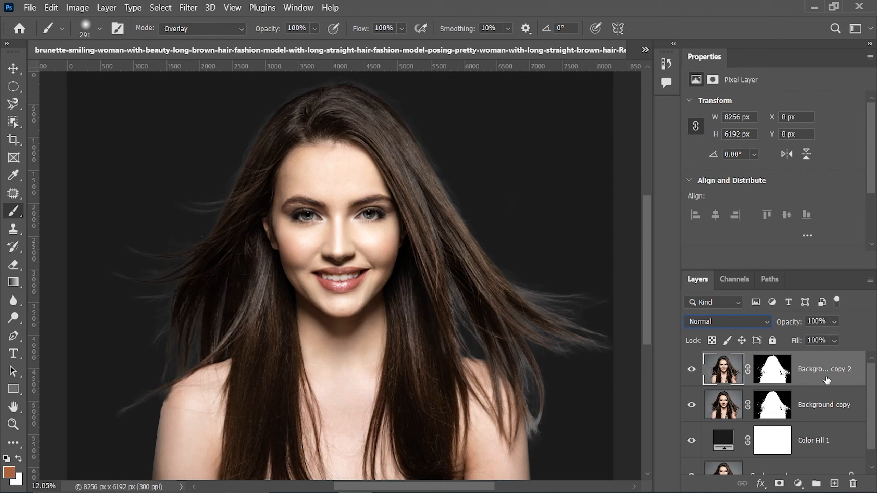
key(ctrl+g)
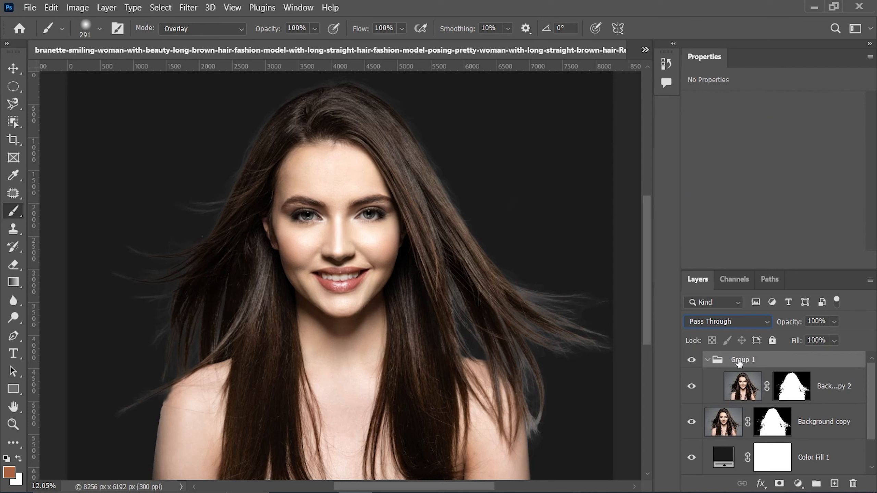
key(ctrl+shift+g)
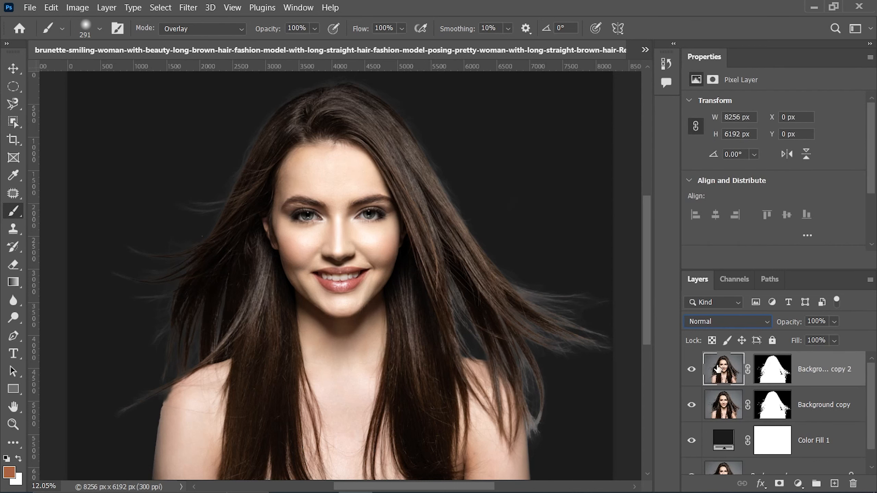
drag(732, 368, 817, 485)
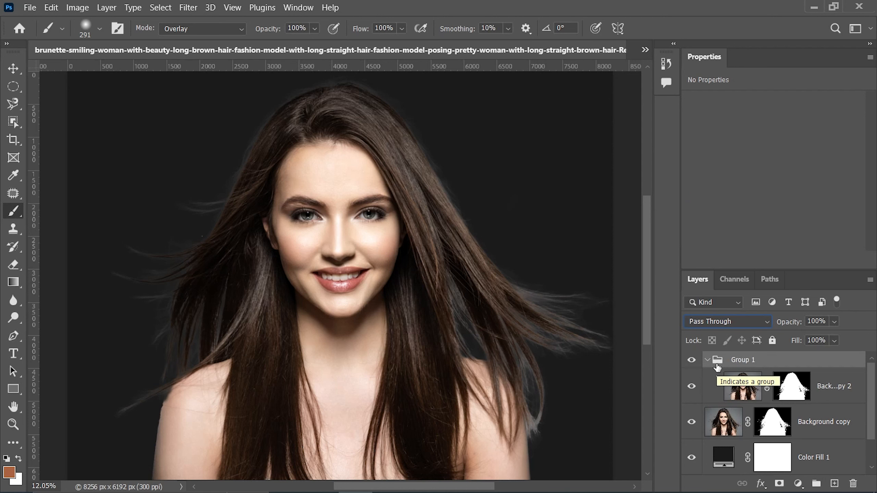
click(780, 484)
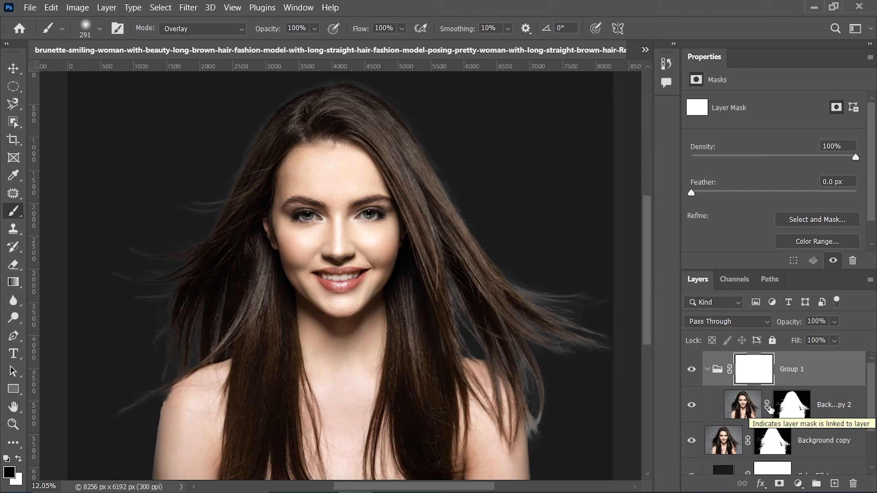
Set up the Brush tool with a size of about 1220 px and Normal painting mode
right_click(14, 213)
click(65, 211)
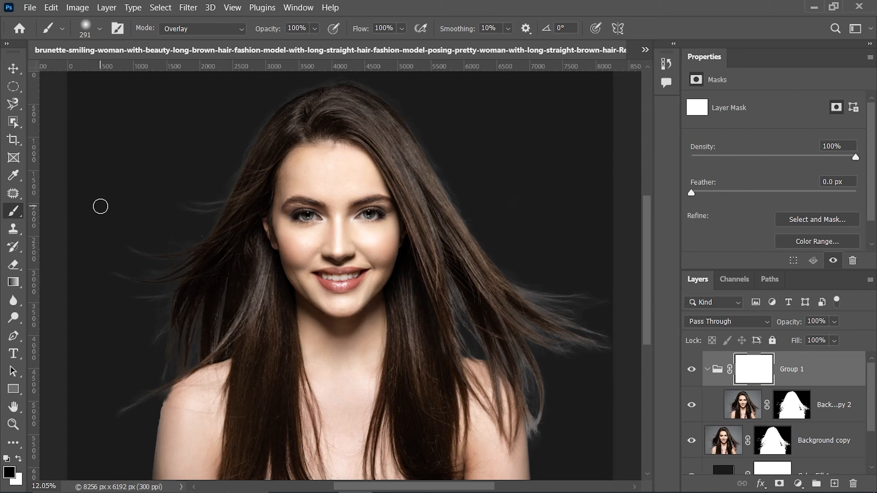
drag(136, 348, 150, 347)
drag(121, 206, 133, 206)
click(184, 28)
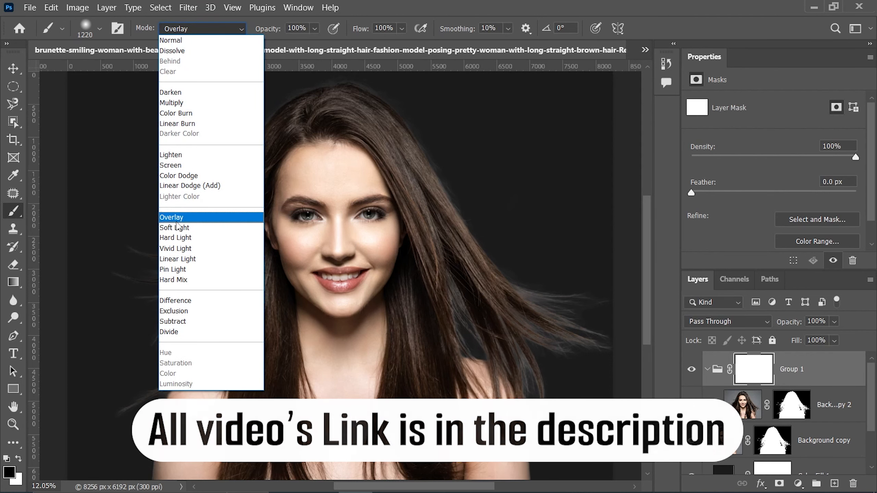
click(177, 42)
Paint black on the group's mask over the light-fringed hair strands on the image's left side
click(126, 392)
drag(141, 328, 118, 335)
scroll(156, 297, up, 8)
mouse_move(150, 316)
mouse_down()
mouse_move(155, 292)
mouse_move(137, 292)
mouse_up()
mouse_move(123, 254)
mouse_down()
mouse_move(168, 243)
mouse_move(182, 225)
mouse_move(136, 200)
mouse_move(214, 186)
mouse_move(233, 171)
mouse_move(178, 292)
mouse_move(159, 461)
mouse_up()
drag(219, 221, 266, 302)
drag(142, 275, 132, 328)
Set the brush flow to 50% and paint black on the group mask along the upper-left flyaway strands, undoing and redoing one stroke
drag(363, 33, 333, 33)
text(50)
key(Return)
drag(221, 179, 141, 312)
mouse_move(209, 316)
mouse_down()
mouse_move(260, 316)
mouse_move(303, 215)
mouse_up()
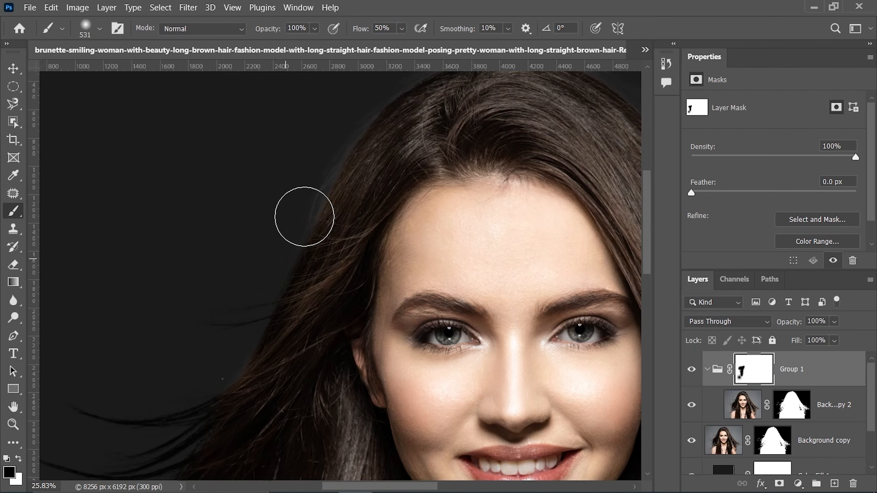
key(ctrl+z)
drag(234, 303, 228, 323)
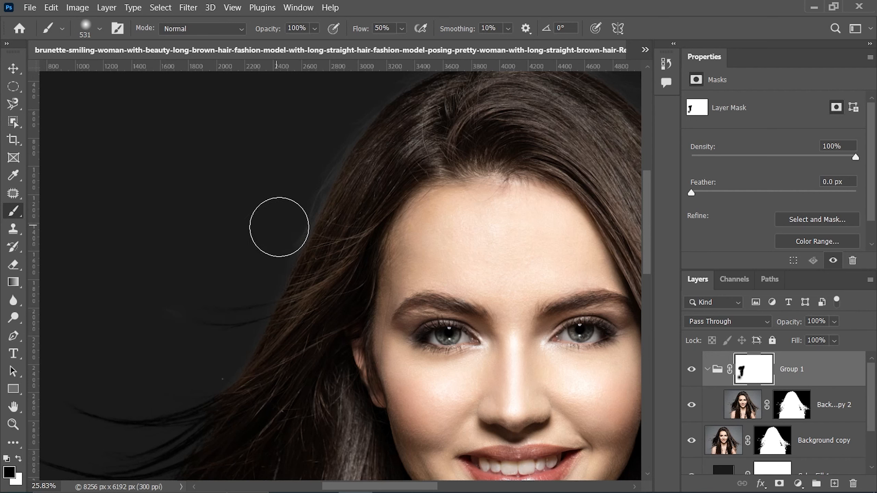
Paint black on the group mask along the hair's outer edge beside the face, and adjust the brush size near the crown
mouse_move(175, 307)
mouse_down()
mouse_move(276, 214)
mouse_move(217, 290)
mouse_up()
mouse_move(220, 201)
mouse_down()
mouse_move(218, 279)
mouse_move(221, 178)
mouse_move(222, 276)
mouse_up()
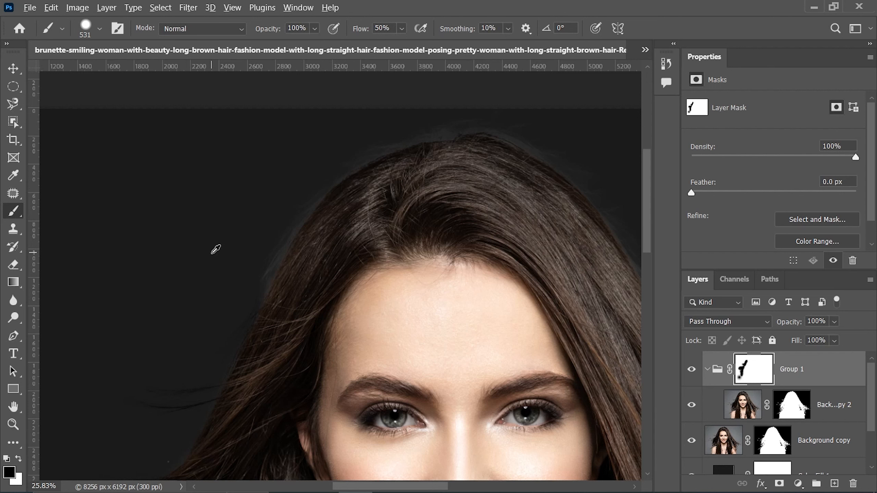
alt+right_click(212, 254)
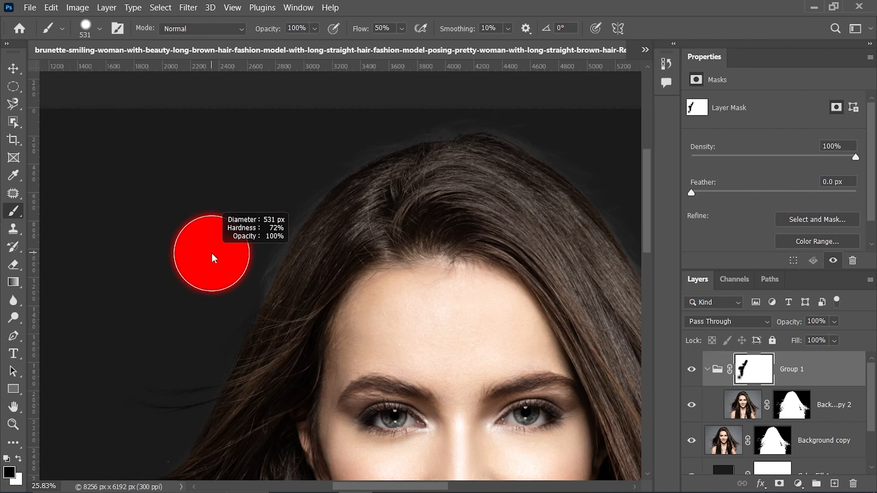
mouse_move(213, 255)
mouse_down()
mouse_move(260, 257)
mouse_move(222, 257)
mouse_move(227, 126)
mouse_move(234, 255)
mouse_up()
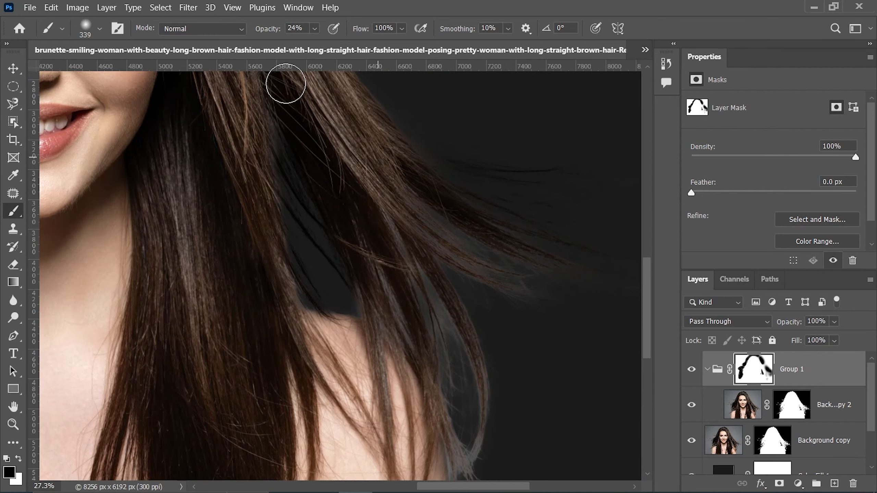
Switch the brush to Overlay mode at 60% opacity and refine the group mask over the right-side strands, swapping black and white
click(202, 29)
click(210, 219)
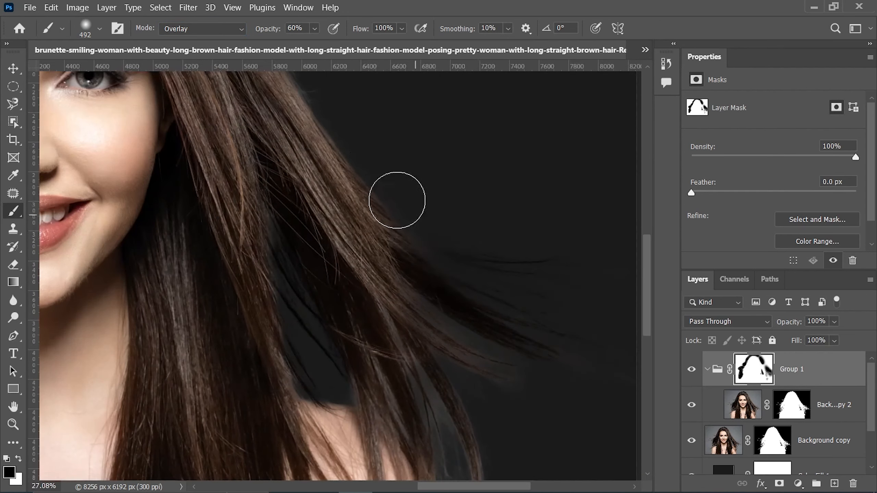
key(x)
key(x)
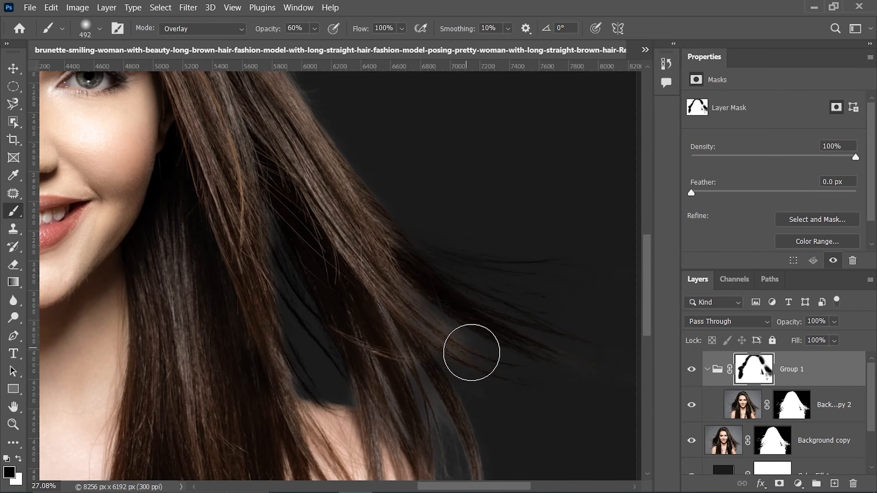
key(x)
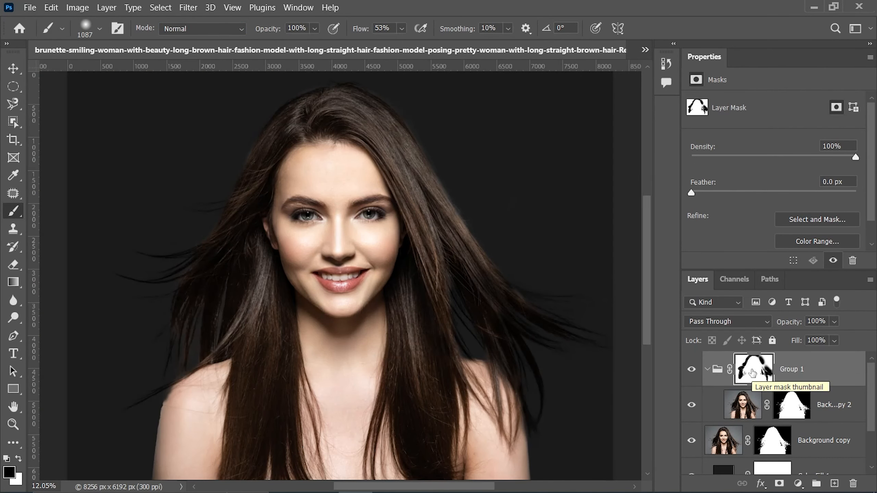
Compare the cutouts by showing Group 2 and hiding the Background copy 3 layer
scroll(701, 407, down, 3)
scroll(702, 408, up, 3)
scroll(702, 408, down, 3)
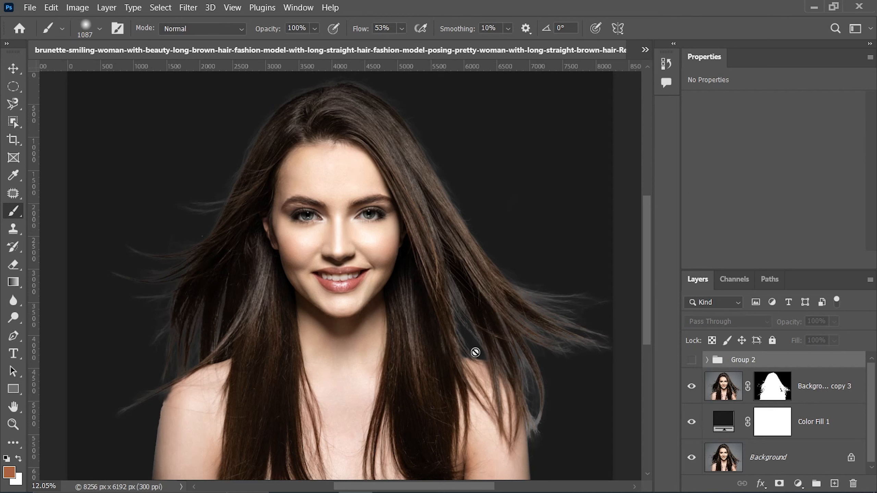
click(691, 359)
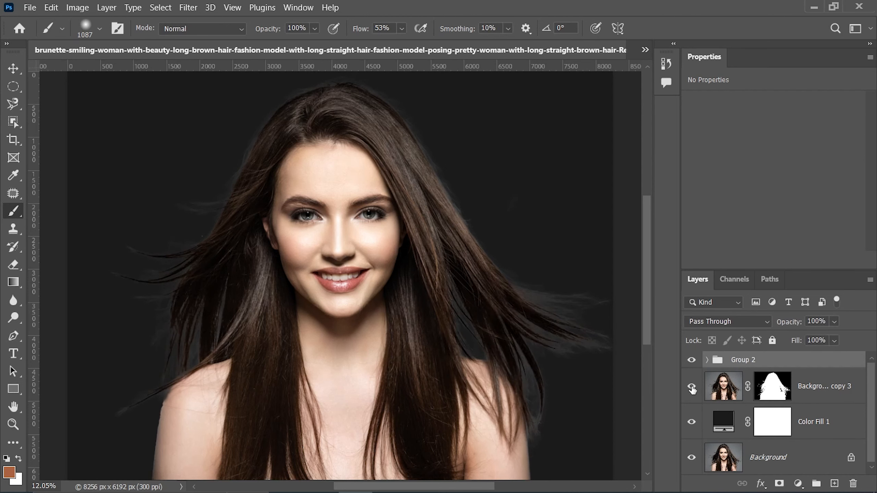
click(692, 386)
scroll(417, 363, down, 1)
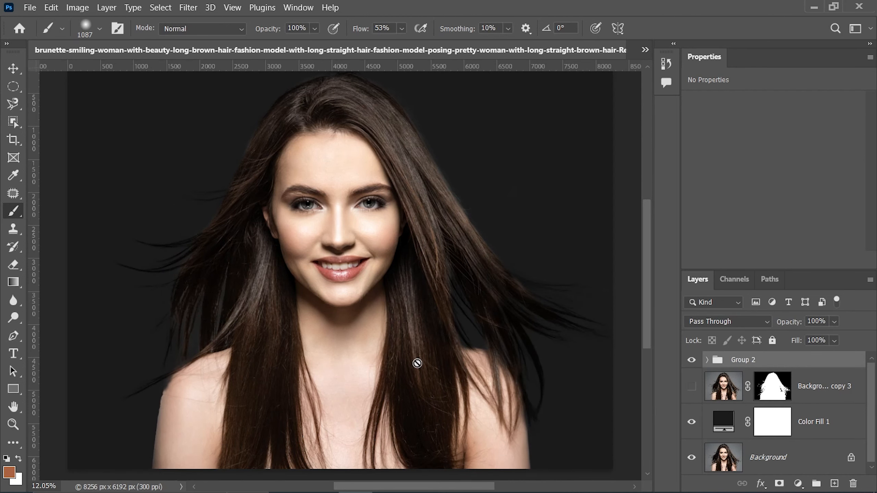